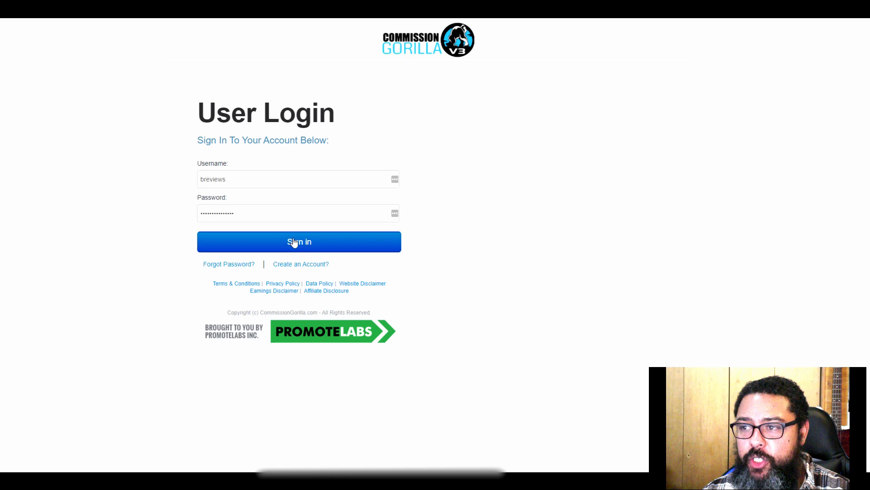
# - Sign in to the account and check the views chart of the best performing pages
pyautogui.click(295, 242)
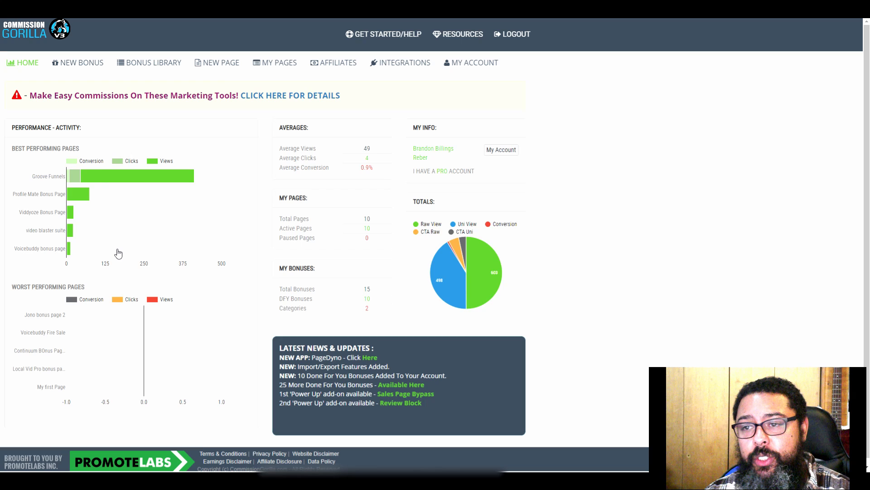
pyautogui.moveTo(71, 237)
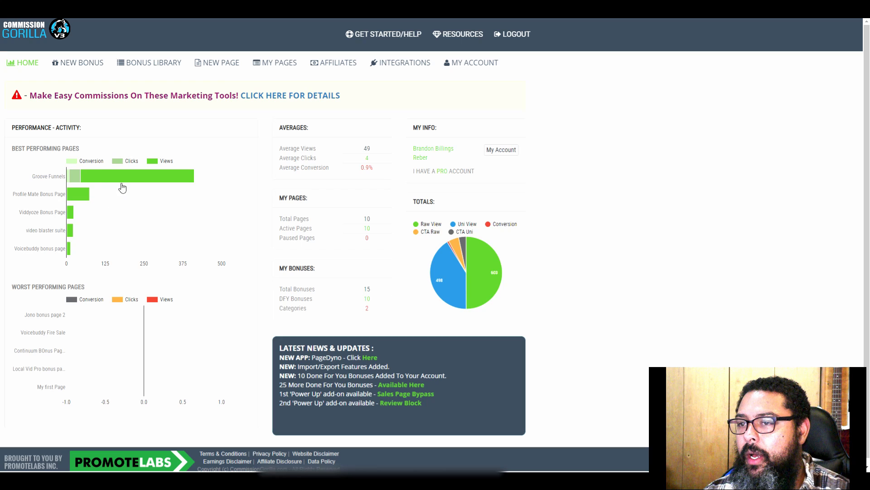
pyautogui.moveTo(122, 180)
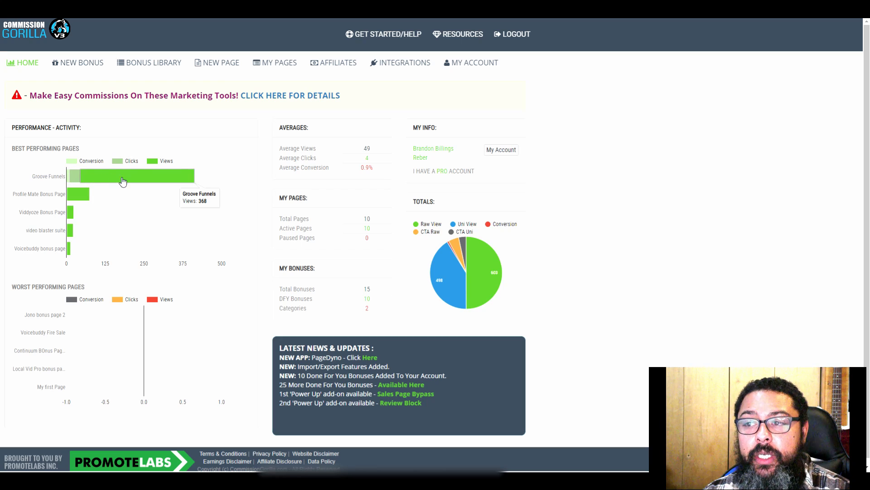
pyautogui.moveTo(78, 180)
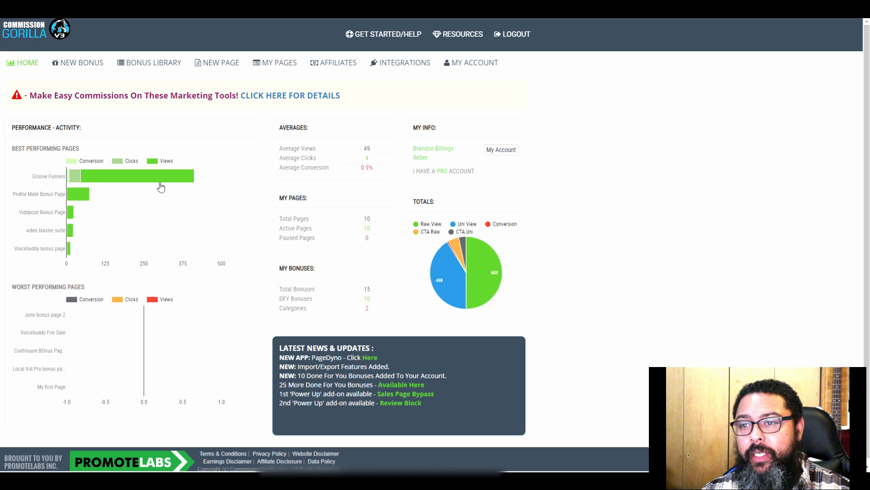
pyautogui.moveTo(150, 177)
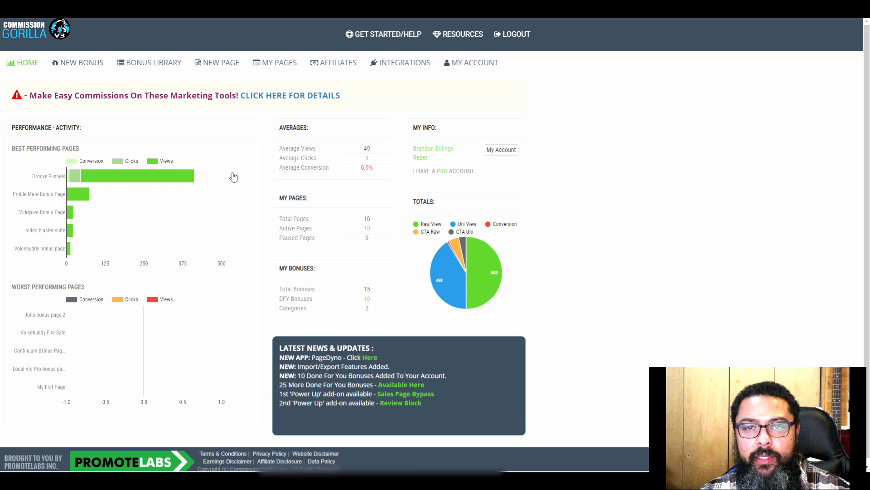
# - Look over the layout styles for a new bonus block, cancel, and browse the bonus library with its DFY bonuses
pyautogui.click(72, 65)
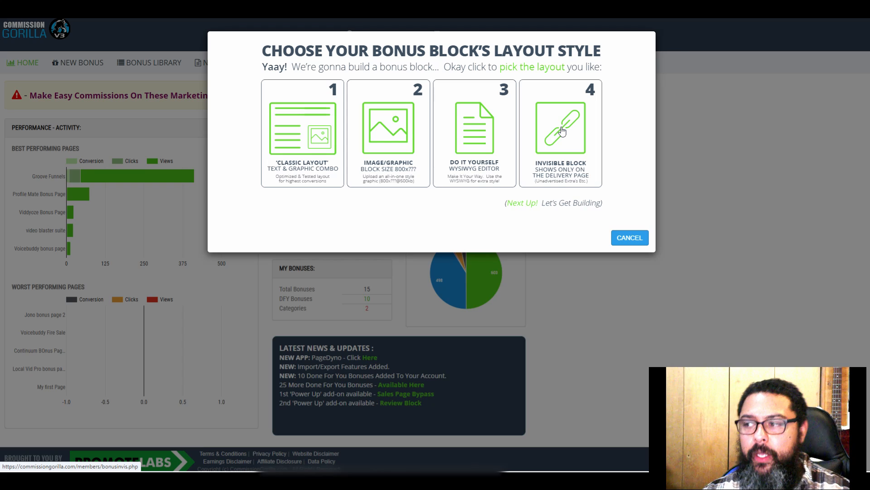
pyautogui.click(630, 237)
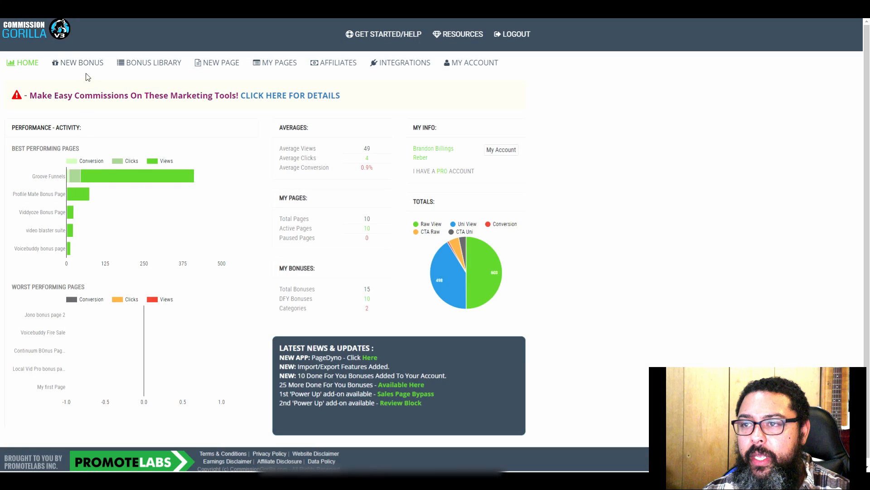
pyautogui.click(145, 68)
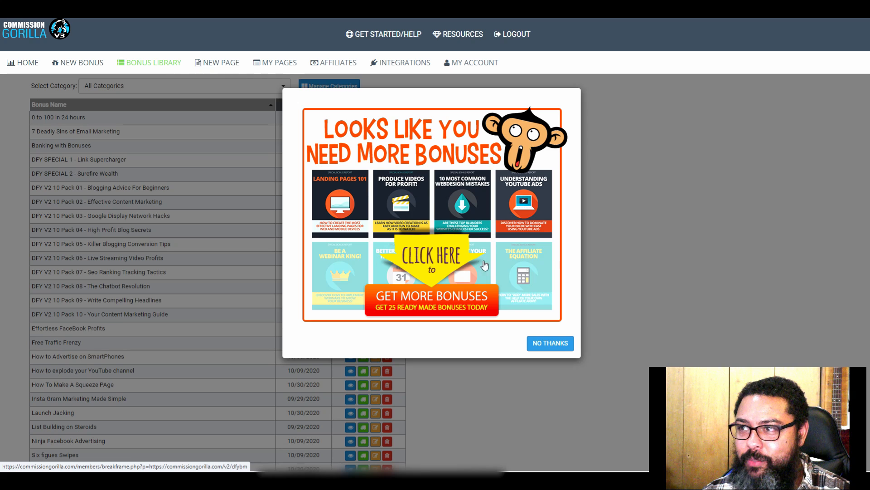
pyautogui.click(533, 348)
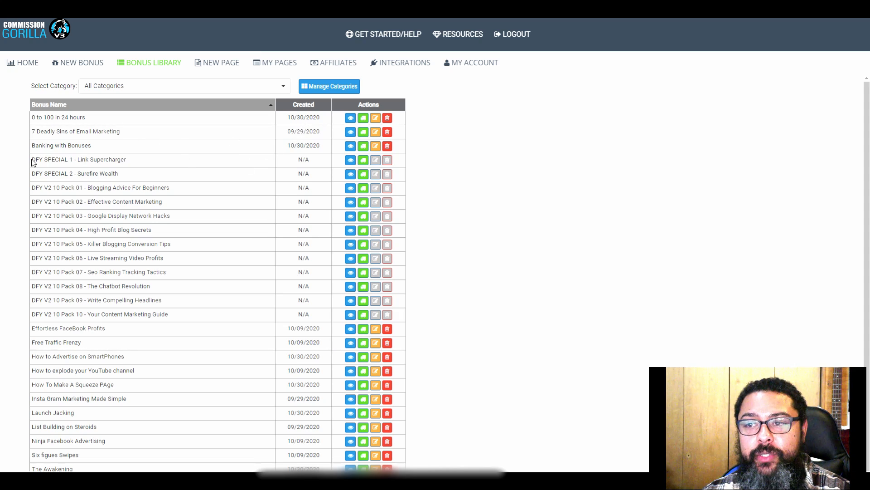
pyautogui.moveTo(33, 161); pyautogui.dragTo(189, 317)
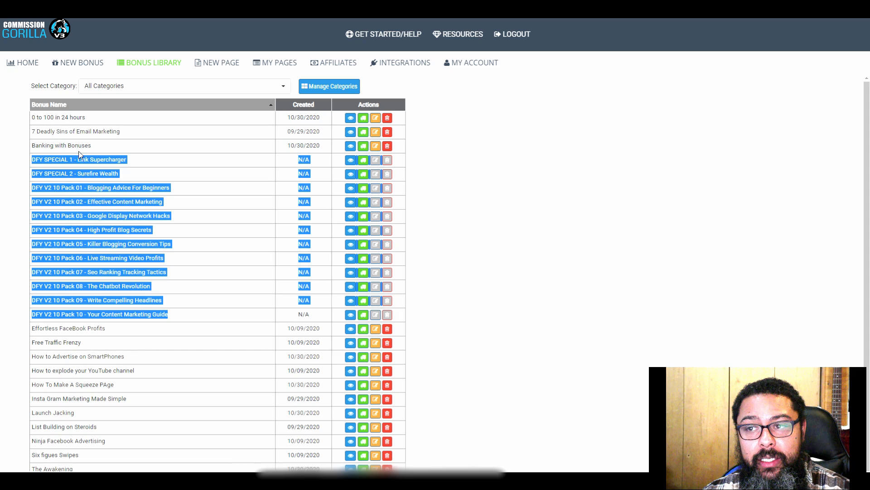
pyautogui.click(474, 212)
pyautogui.scroll(-1, 474, 211)
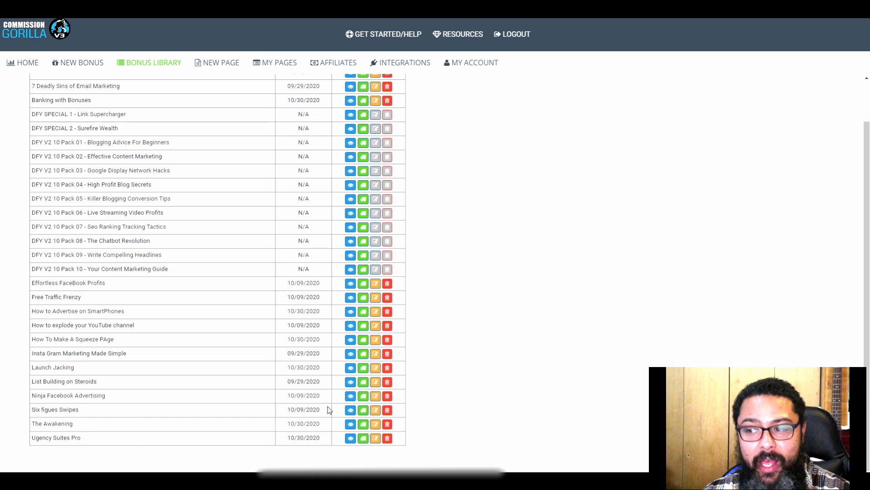
pyautogui.scroll(1, 414, 374)
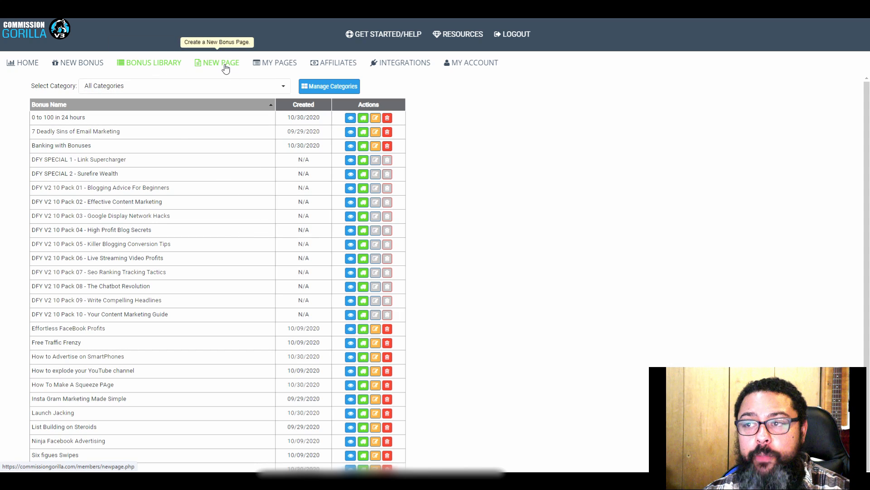
# - Review the available email service integrations and return to the list of existing bonus pages
pyautogui.click(279, 65)
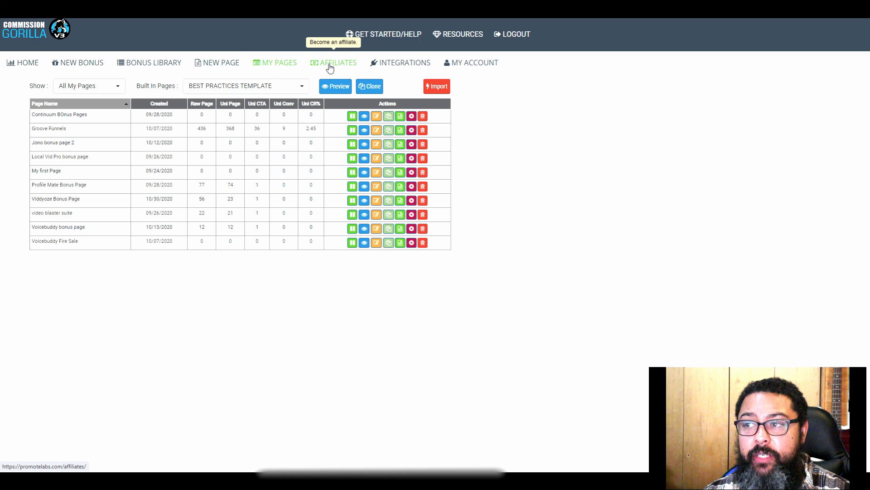
pyautogui.click(383, 68)
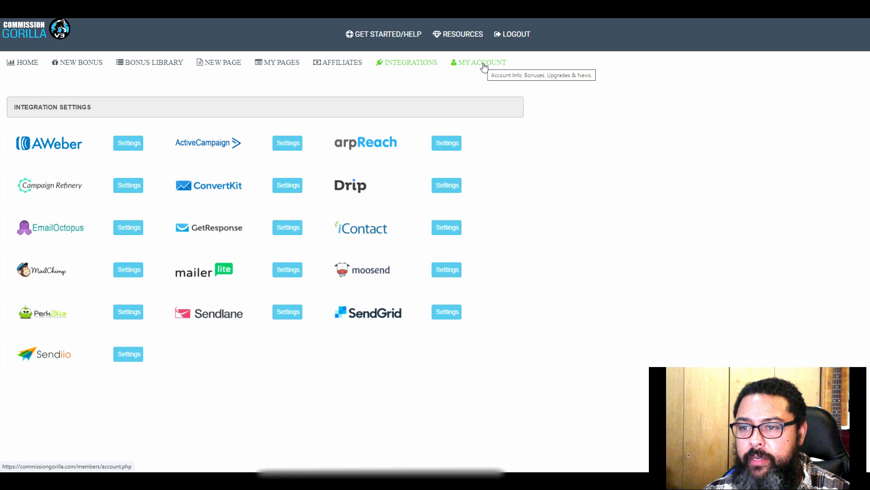
pyautogui.click(277, 67)
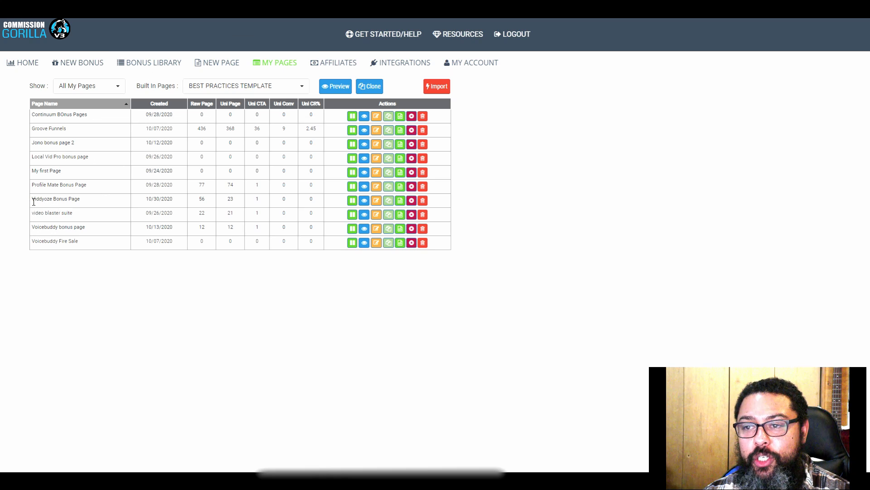
# - View the Viddyoze Bonus Page, then examine its download, hosted link and sharing options
pyautogui.moveTo(32, 199); pyautogui.dragTo(316, 202)
pyautogui.click(316, 205)
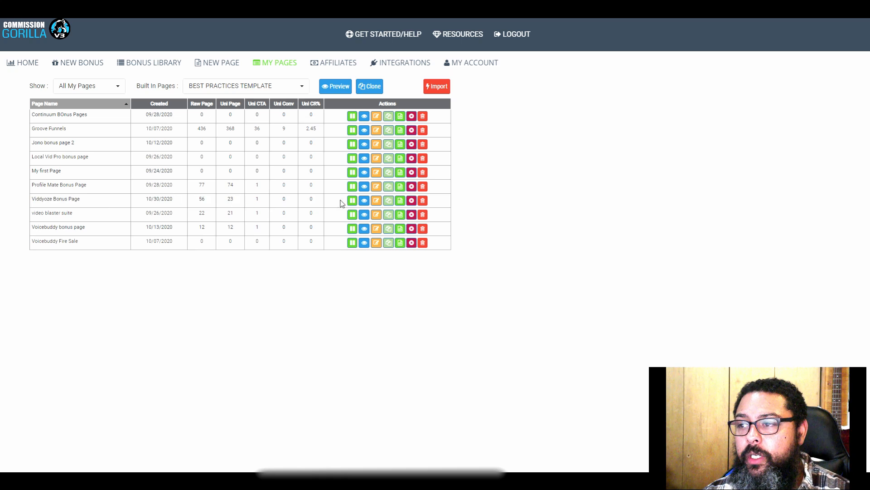
pyautogui.click(365, 203)
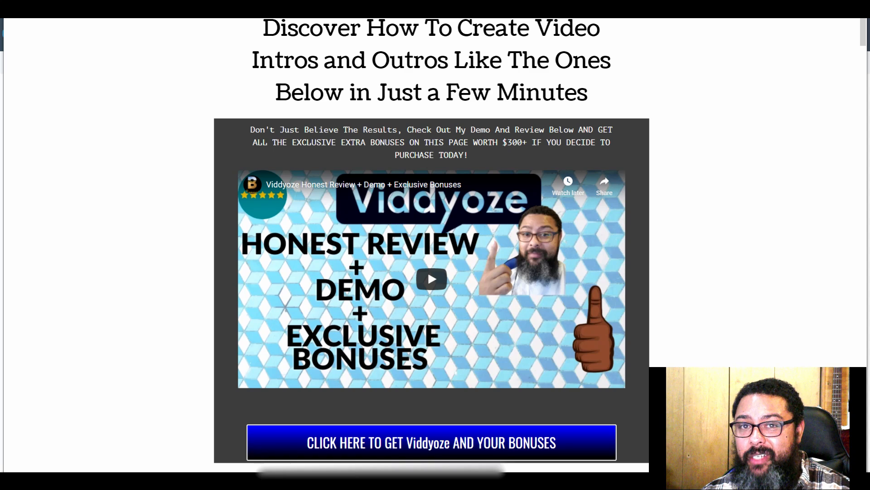
pyautogui.hotkey('ctrl', 'w')
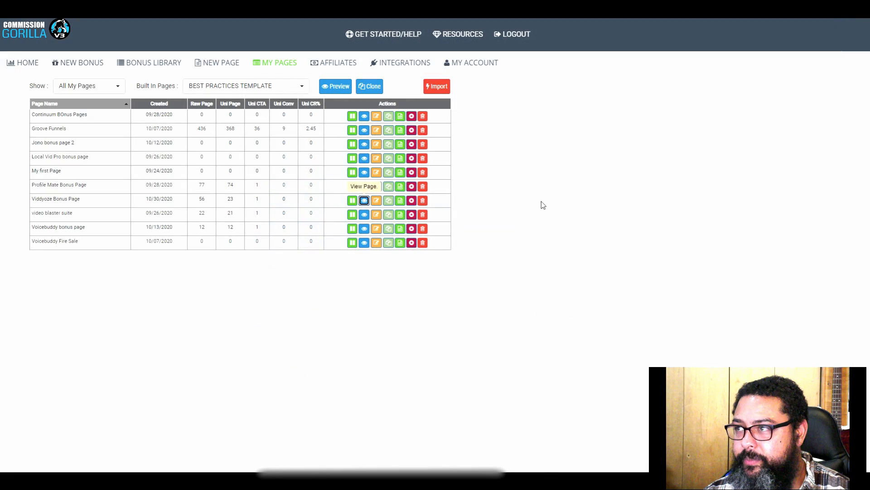
pyautogui.click(400, 202)
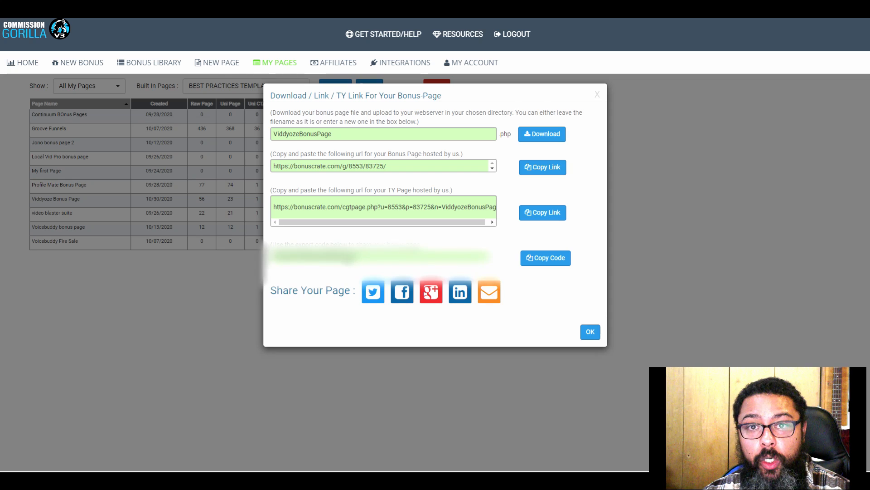
pyautogui.click(598, 94)
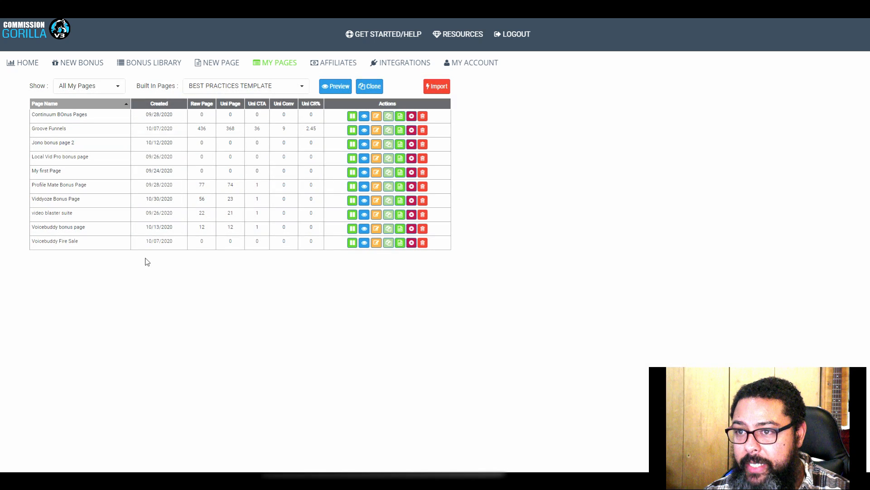
# - Start a new bonus page and review its mailgate options, including where it can be enabled and the autoresponder types
pyautogui.click(212, 65)
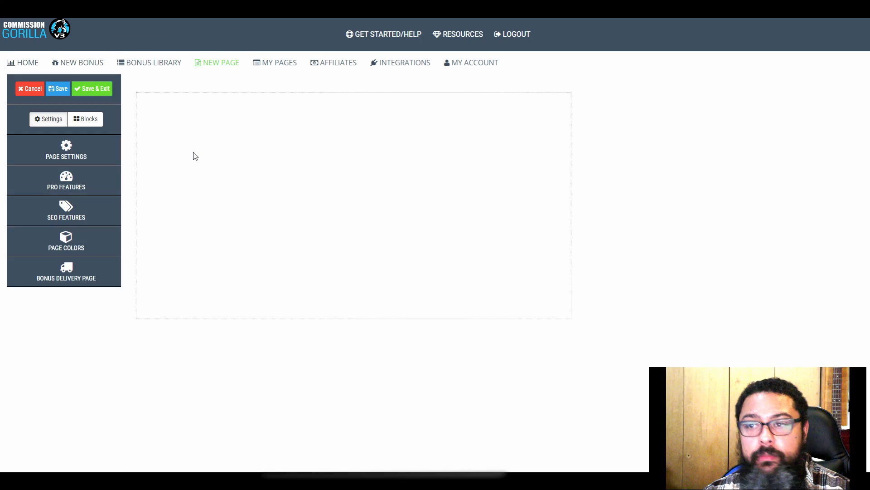
pyautogui.click(93, 156)
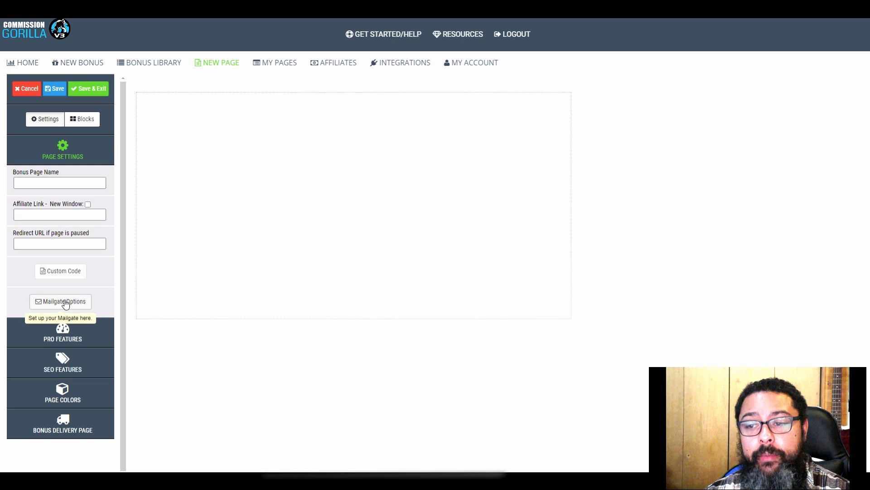
pyautogui.click(63, 302)
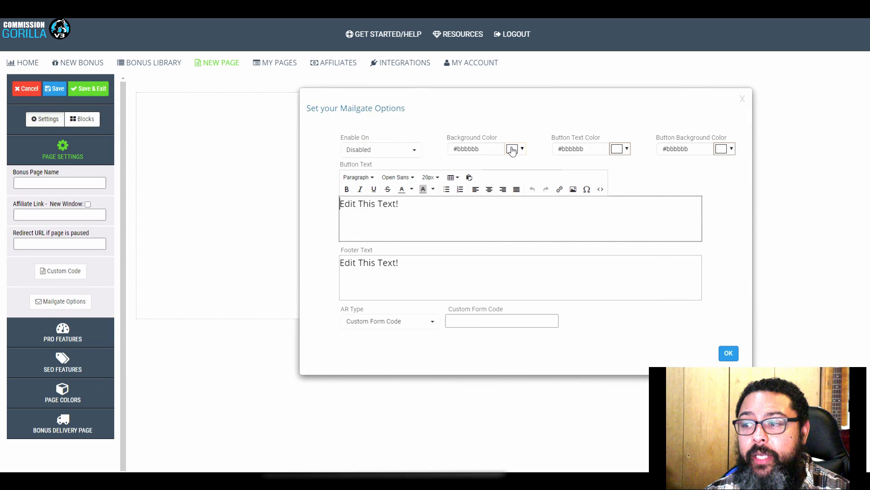
pyautogui.click(398, 154)
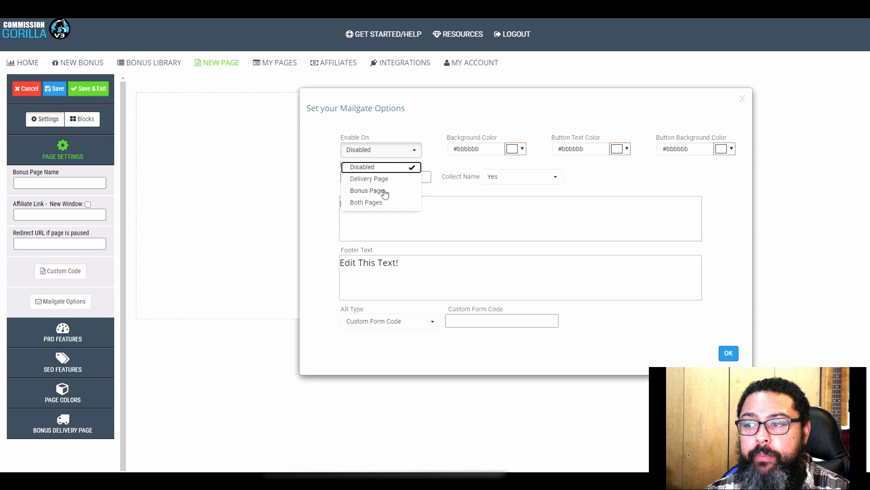
pyautogui.click(620, 183)
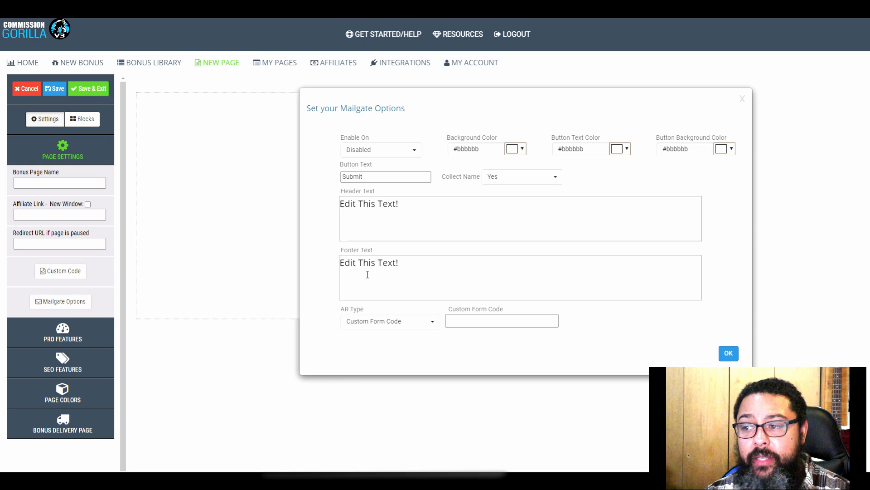
pyautogui.click(399, 321)
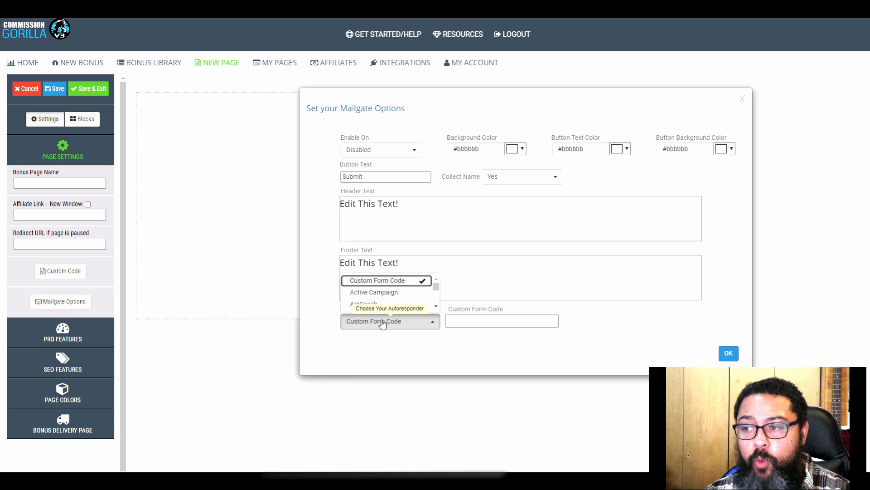
pyautogui.click(390, 352)
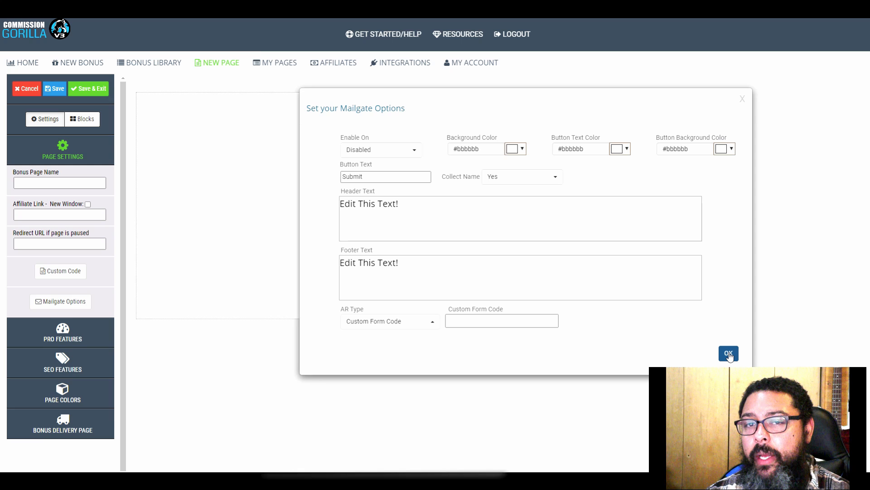
# - Enable the mailgate on the Bonus Page and confirm the mailgate options
pyautogui.click(407, 150)
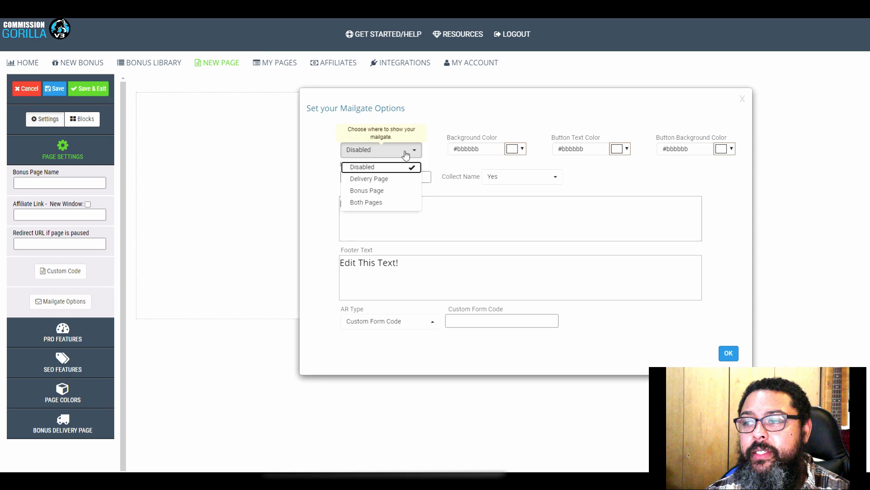
pyautogui.click(392, 187)
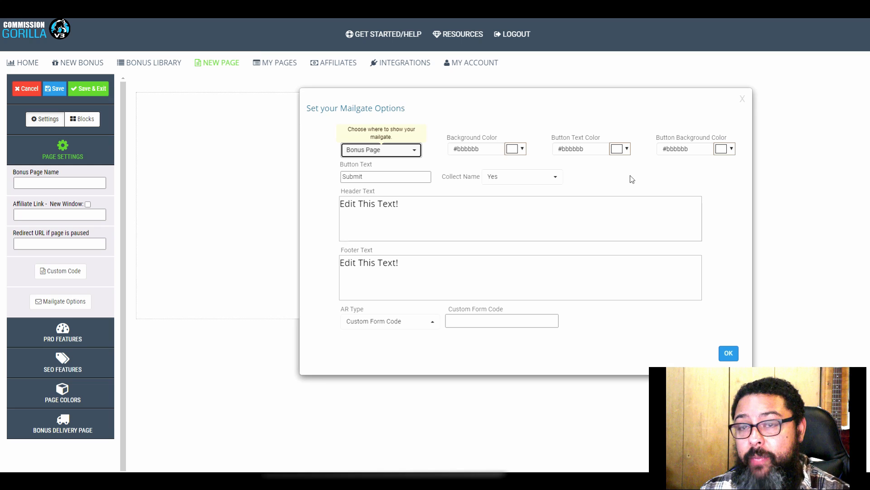
pyautogui.click(728, 354)
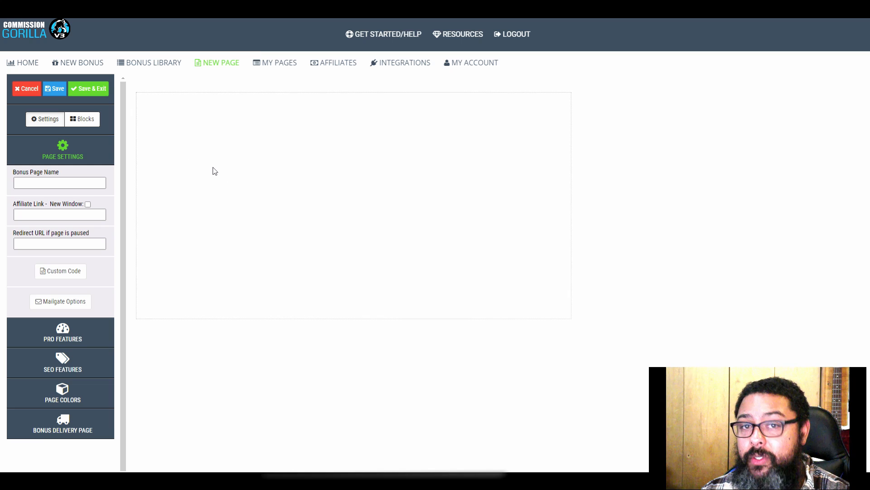
# - Examine the Pro Features settings for the Attention Bar, Exit Redirect and Countdown Timer, leaving their options as they are
pyautogui.click(83, 336)
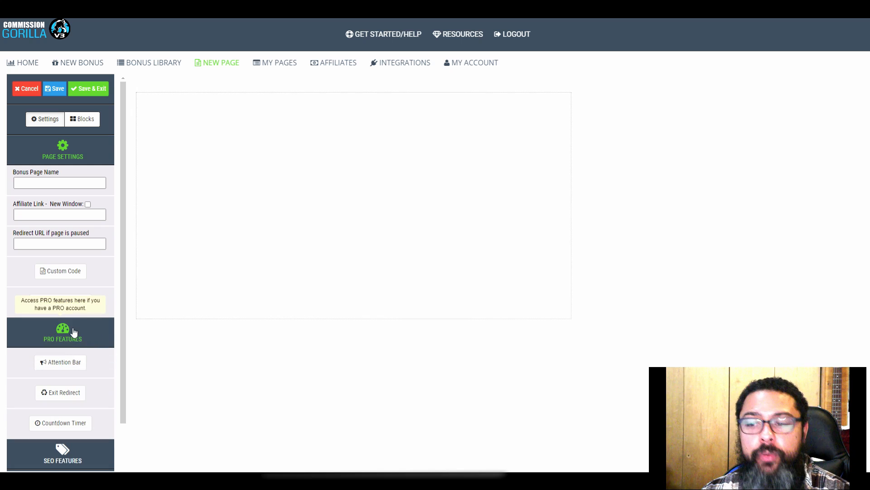
pyautogui.scroll(-2, 101, 374)
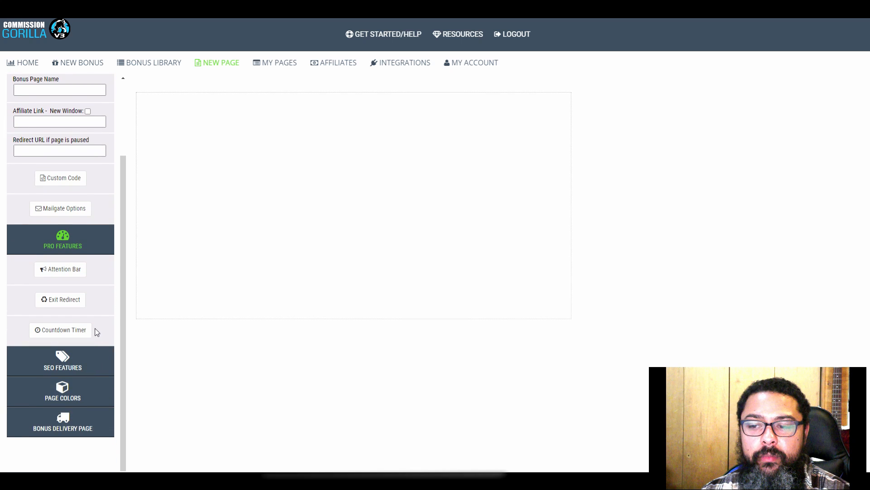
pyautogui.click(69, 271)
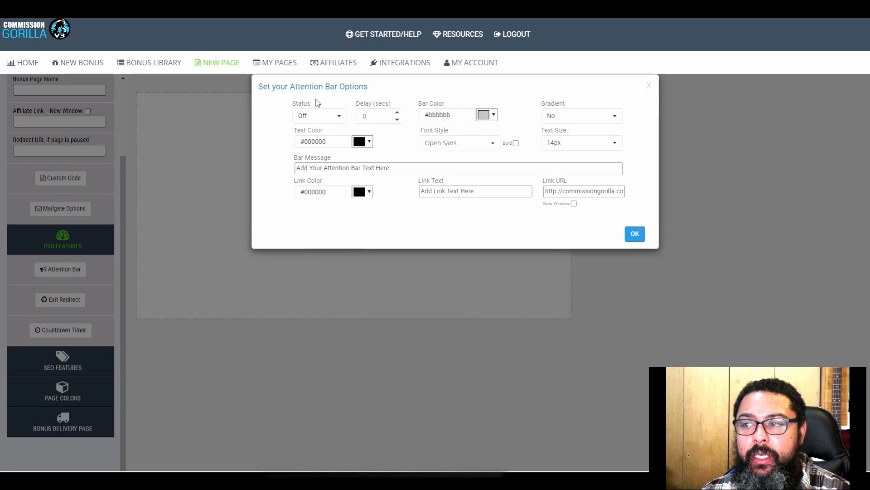
pyautogui.click(635, 234)
pyautogui.click(66, 299)
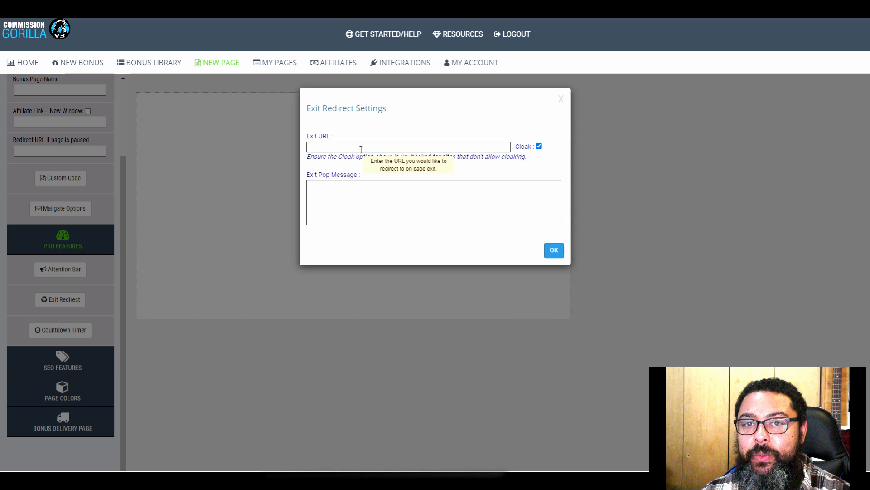
pyautogui.click(558, 256)
pyautogui.click(72, 331)
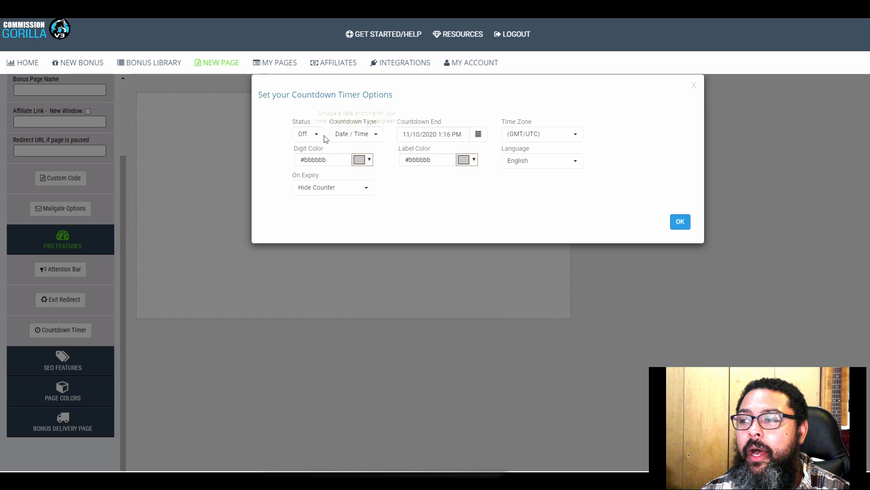
pyautogui.click(680, 221)
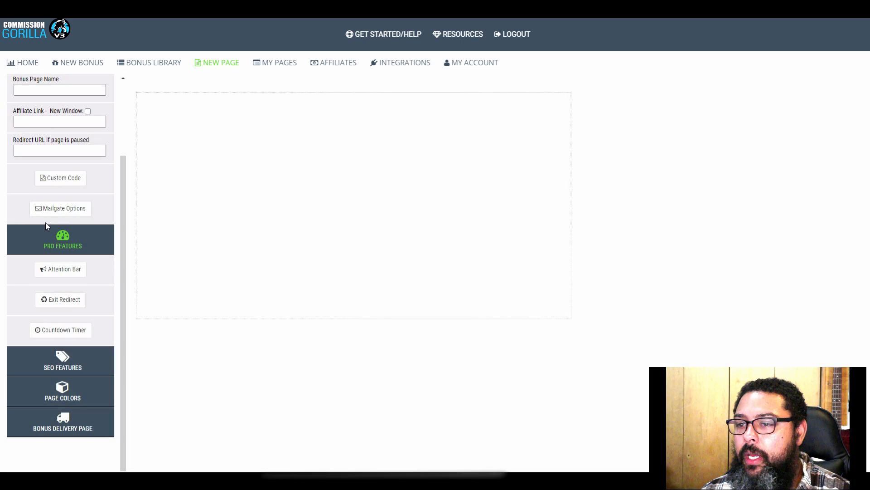
# - Examine the SEO Features, Page Colors and Bonus Delivery Page settings of the new page
pyautogui.click(57, 358)
pyautogui.scroll(-3, 53, 363)
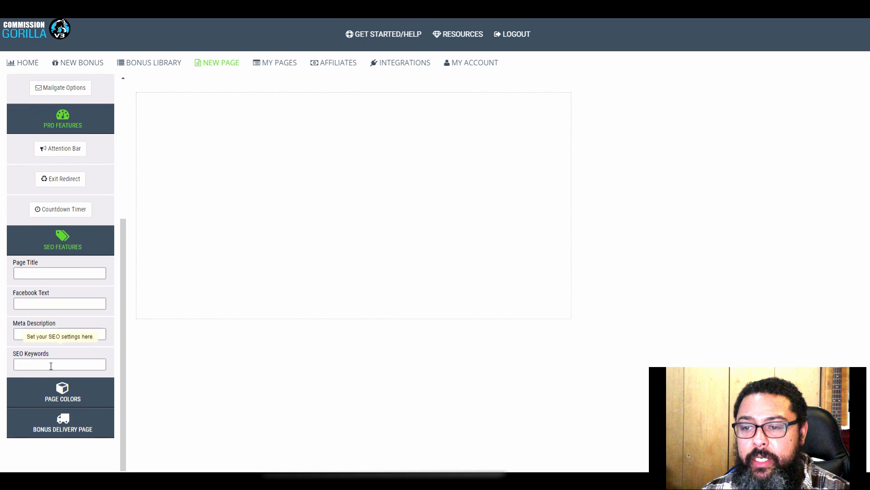
pyautogui.click(59, 399)
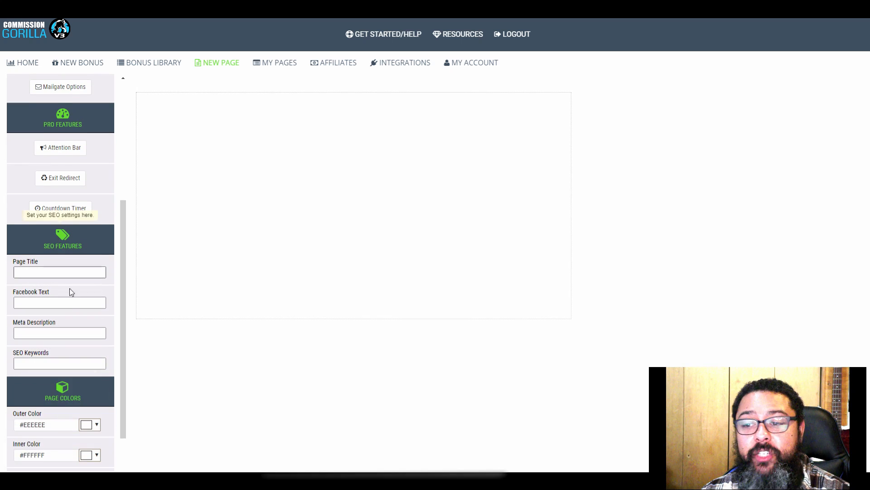
pyautogui.scroll(-3, 69, 291)
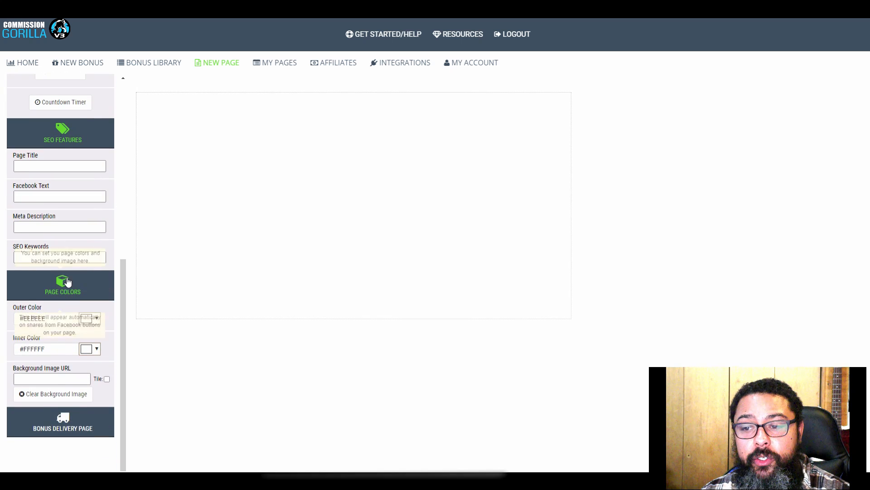
pyautogui.click(71, 429)
pyautogui.scroll(-3, 63, 408)
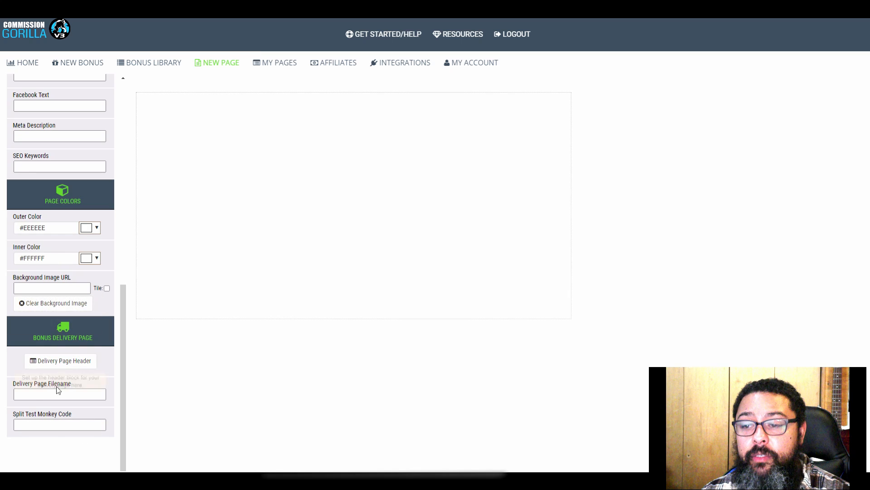
# - Collapse the Bonus Delivery Page, Pro Features, SEO Features and Page Colors sections, keeping Page Settings expanded
pyautogui.click(61, 334)
pyautogui.scroll(5, 65, 290)
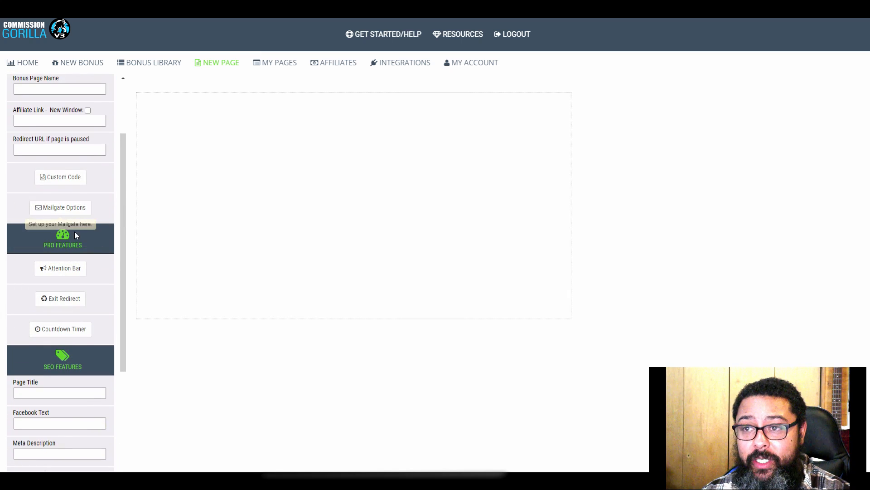
pyautogui.click(75, 242)
pyautogui.click(73, 280)
pyautogui.click(76, 303)
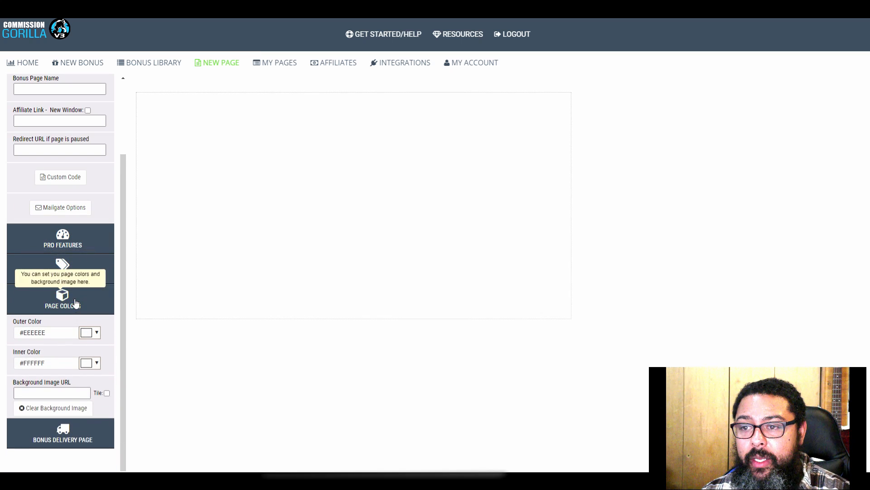
pyautogui.click(66, 150)
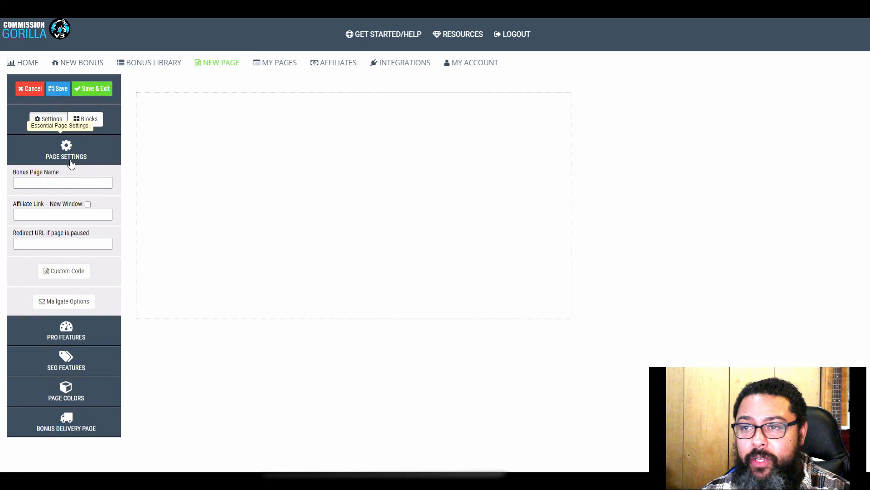
# - Add a text block to the empty page reading "You don't want to miss this offer."
pyautogui.click(85, 121)
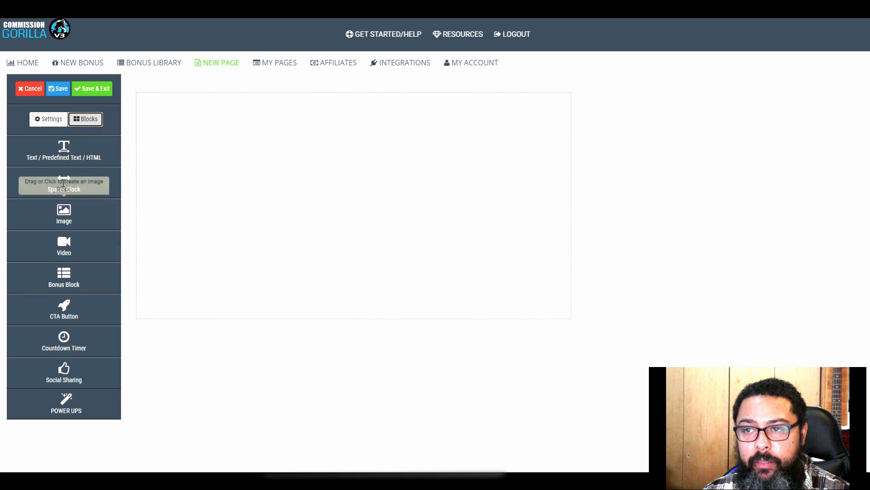
pyautogui.moveTo(63, 151); pyautogui.dragTo(215, 127)
pyautogui.click(235, 104)
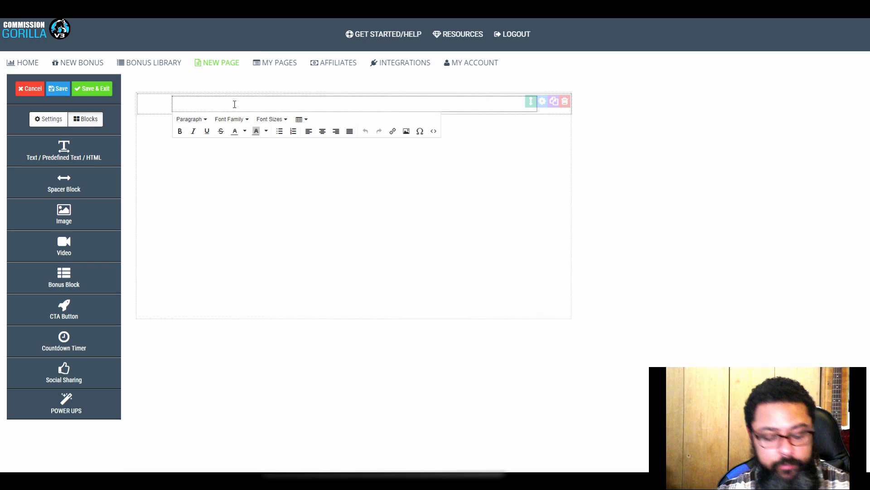
pyautogui.write('You do')
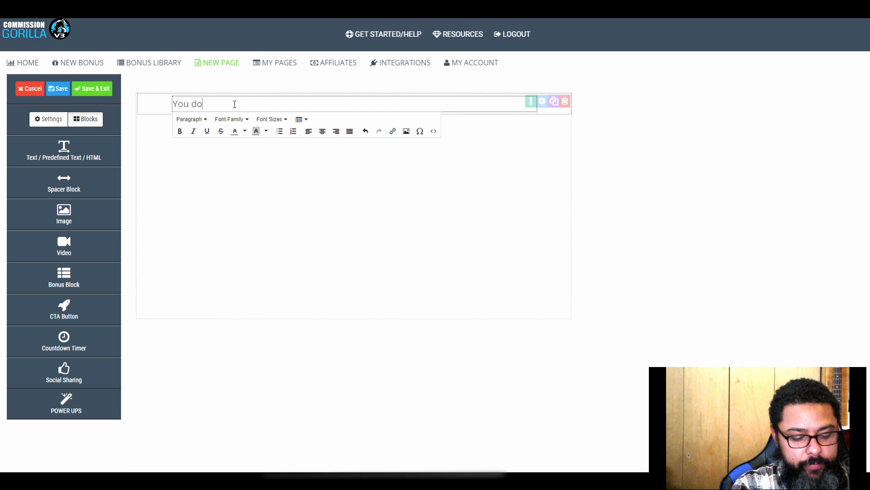
pyautogui.write("nm't ")
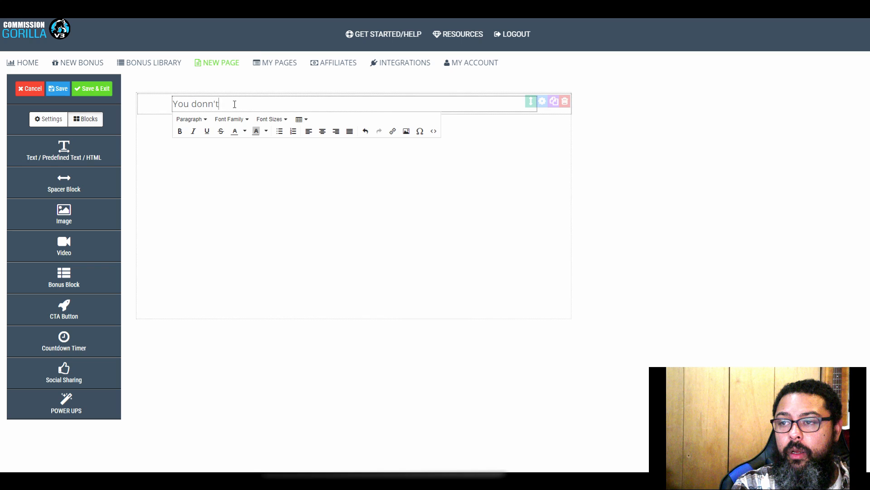
pyautogui.write("'t wnat to miss this offer.")
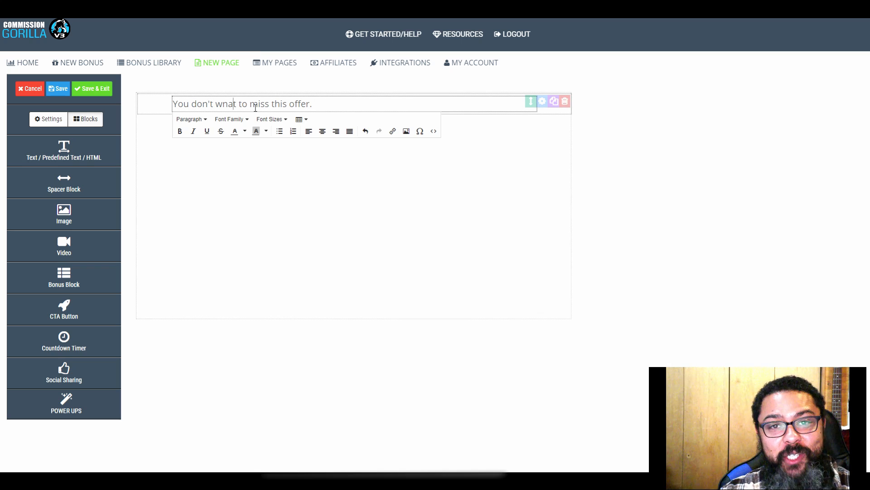
pyautogui.press('BackSpace')
pyautogui.press('BackSpace')
pyautogui.press('BackSpace')
pyautogui.write('ant')
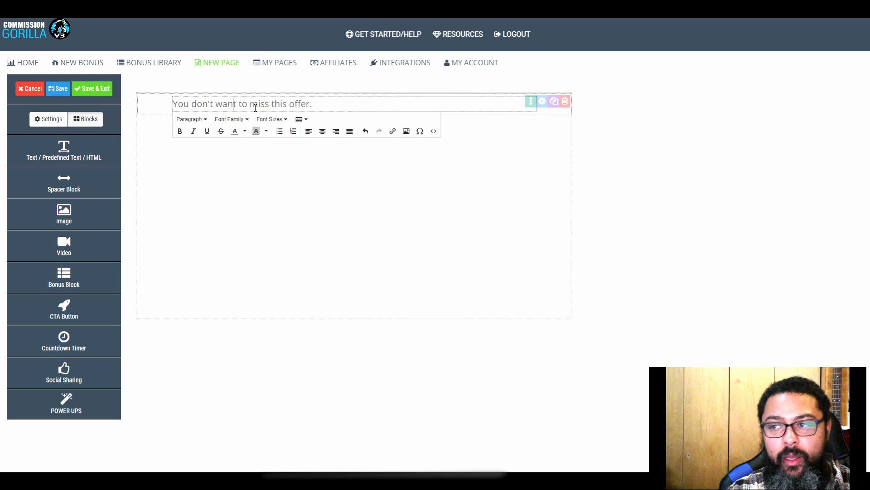
pyautogui.click(664, 201)
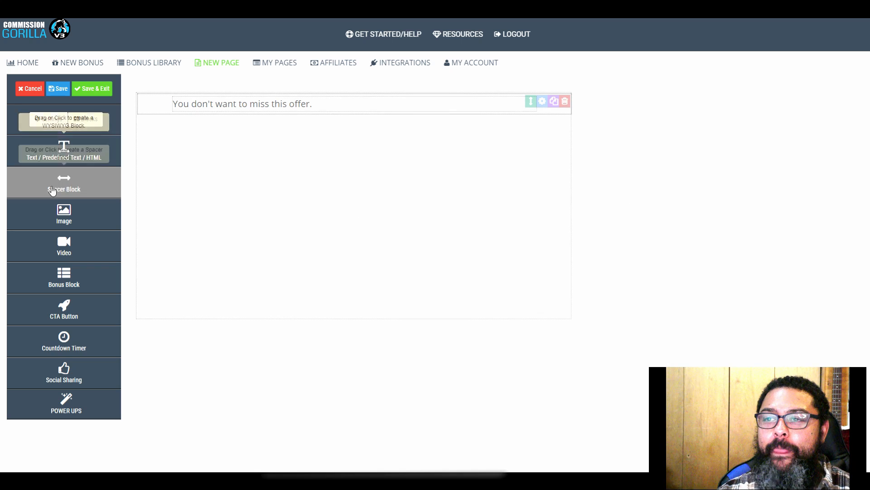
# - Add a spacer block below the text block and an image block beneath the spacer
pyautogui.moveTo(63, 181); pyautogui.dragTo(215, 146)
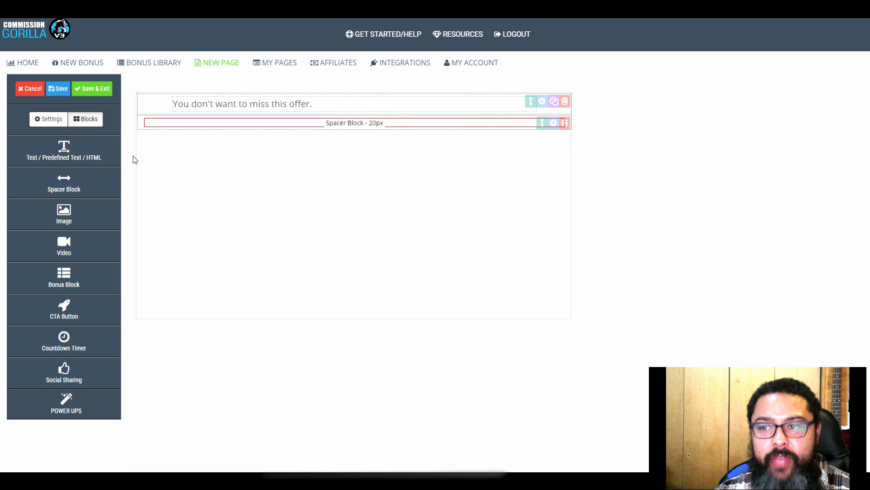
pyautogui.moveTo(64, 213); pyautogui.dragTo(223, 159)
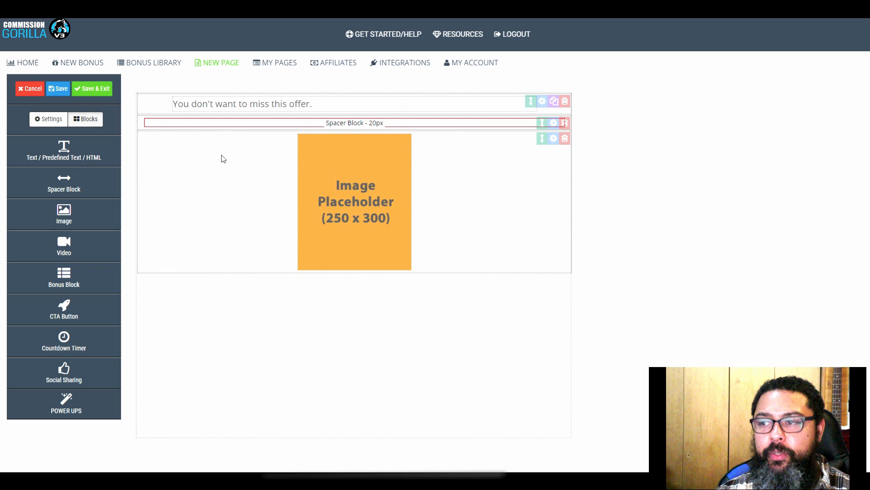
pyautogui.click(554, 139)
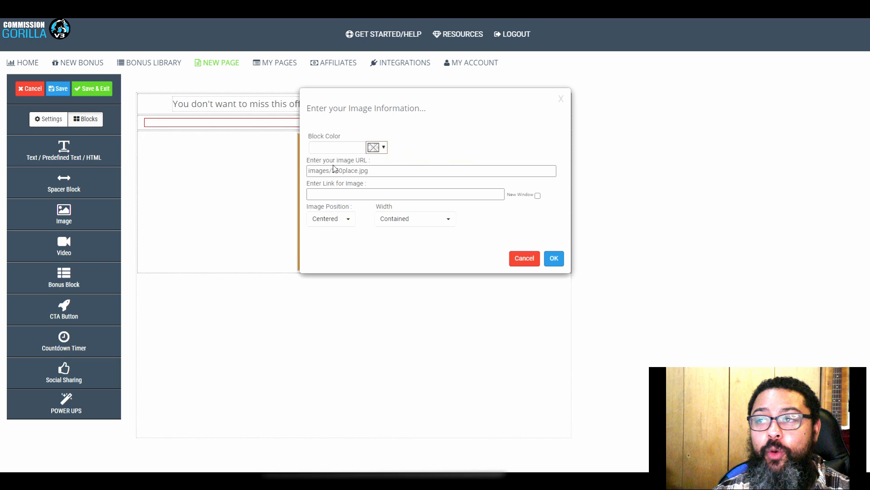
pyautogui.rightClick(34, 38)
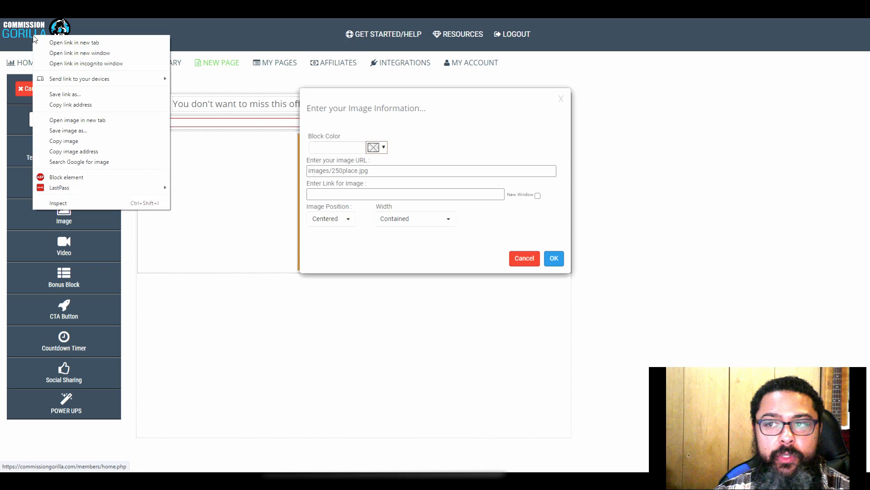
pyautogui.click(62, 109)
pyautogui.moveTo(378, 173); pyautogui.dragTo(212, 177)
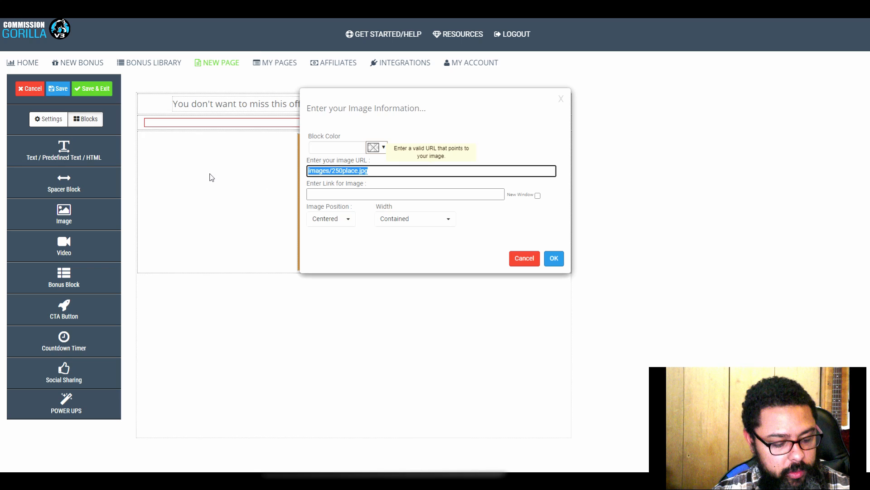
pyautogui.hotkey('ctrl', 'v')
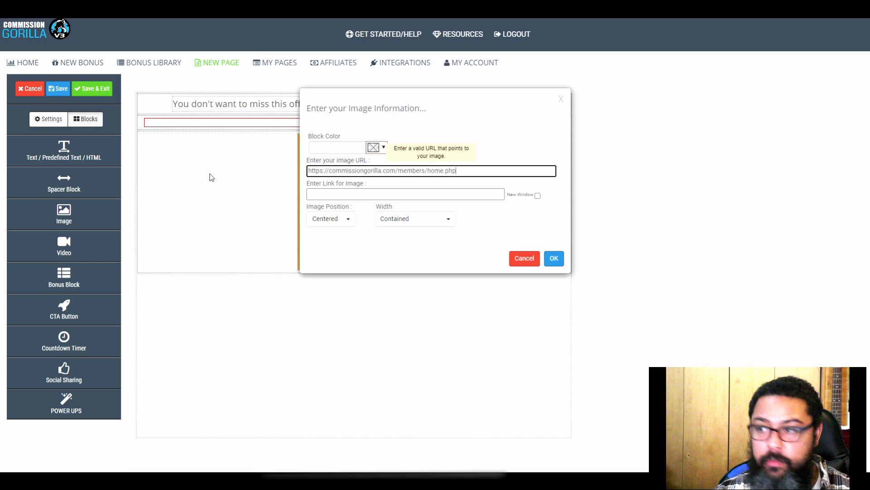
pyautogui.click(554, 258)
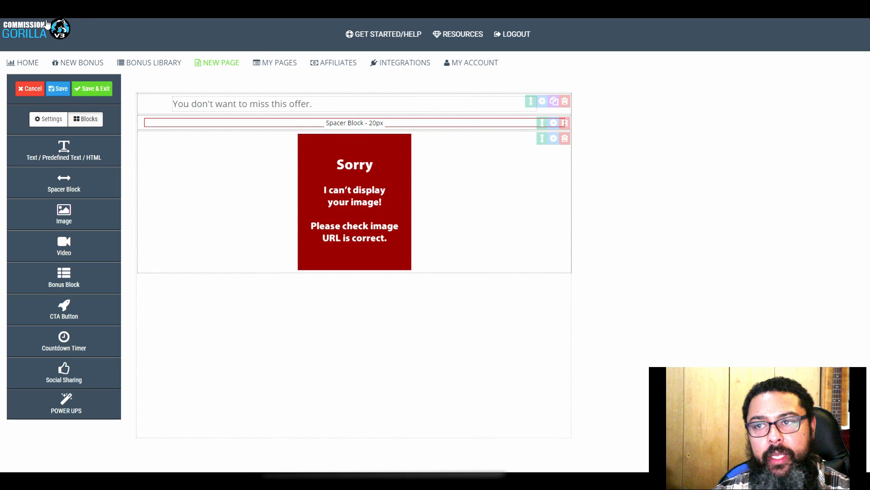
pyautogui.rightClick(30, 29)
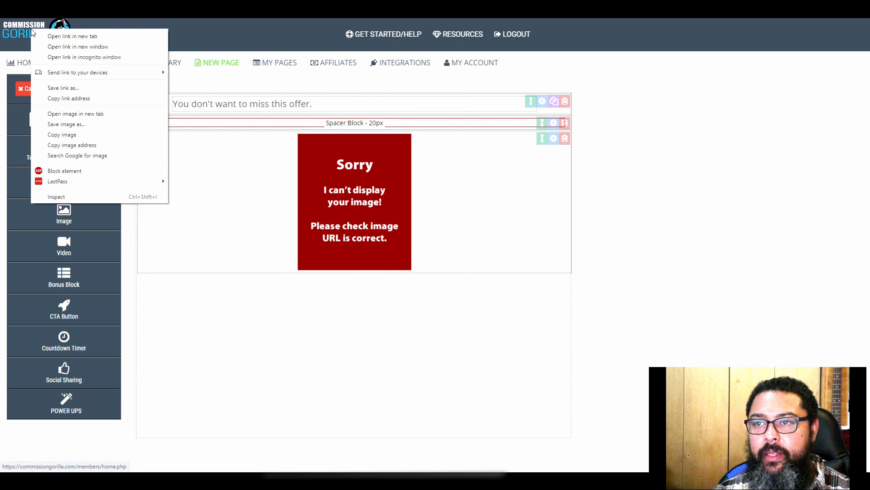
pyautogui.click(58, 146)
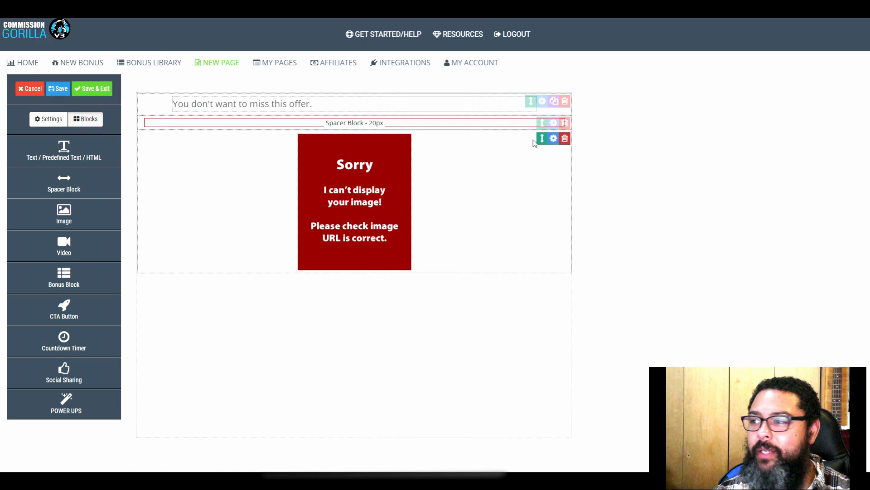
pyautogui.click(553, 138)
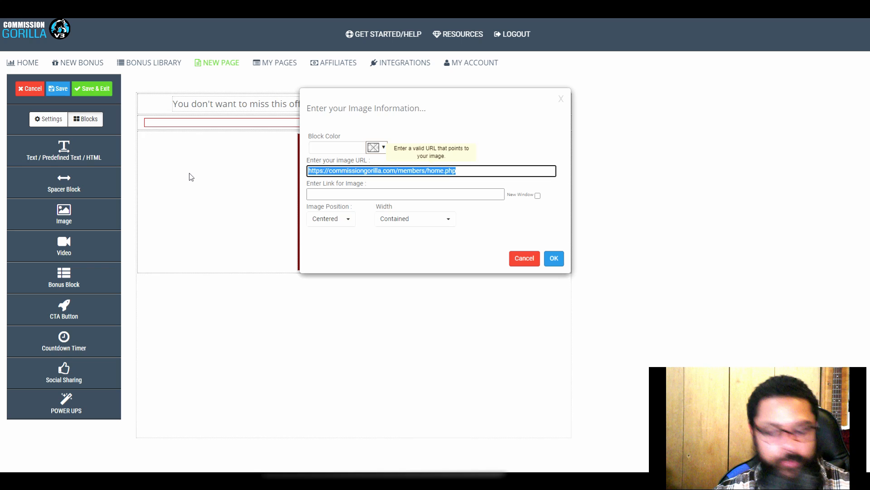
pyautogui.hotkey('ctrl', 'v')
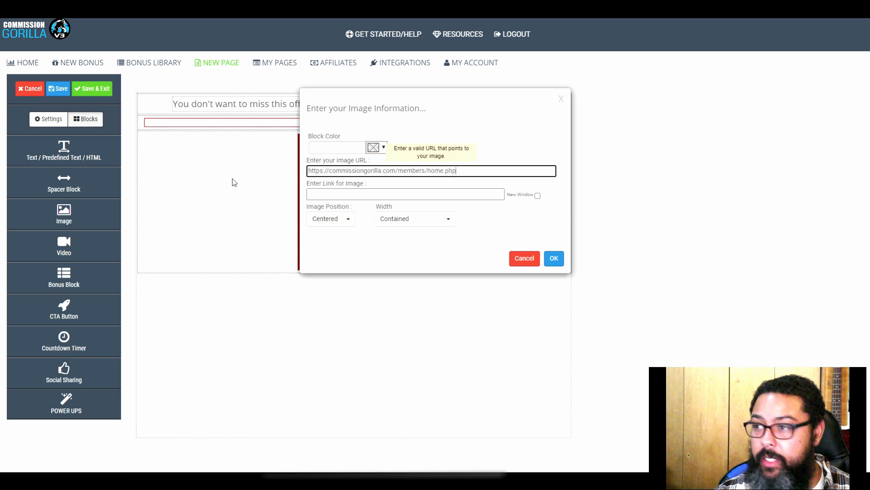
pyautogui.click(525, 259)
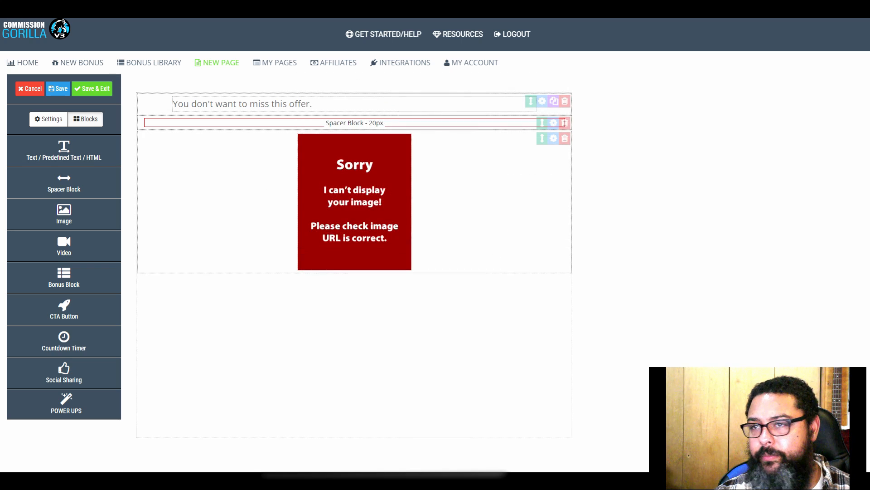
pyautogui.rightClick(34, 31)
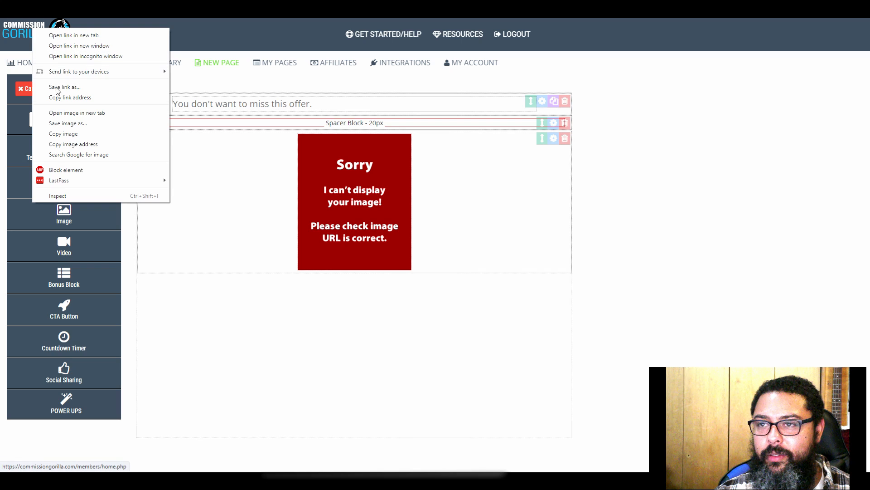
pyautogui.click(68, 144)
pyautogui.click(554, 139)
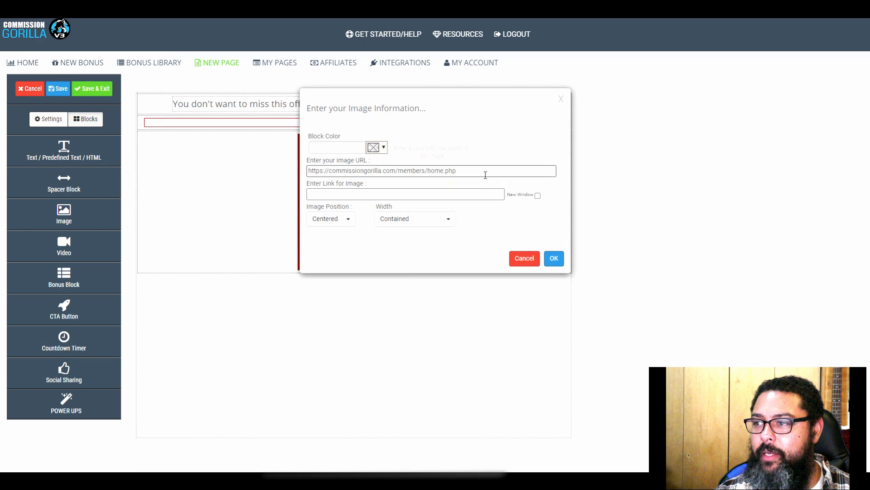
pyautogui.moveTo(485, 175); pyautogui.dragTo(295, 181)
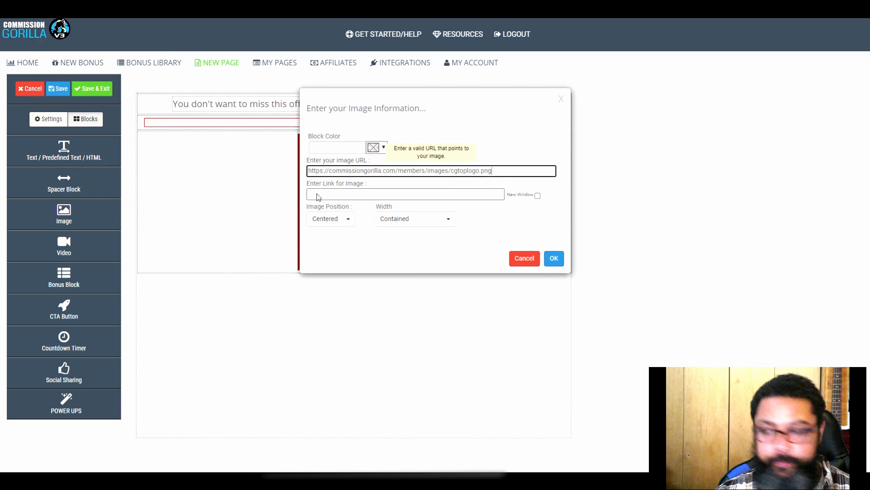
pyautogui.click(555, 259)
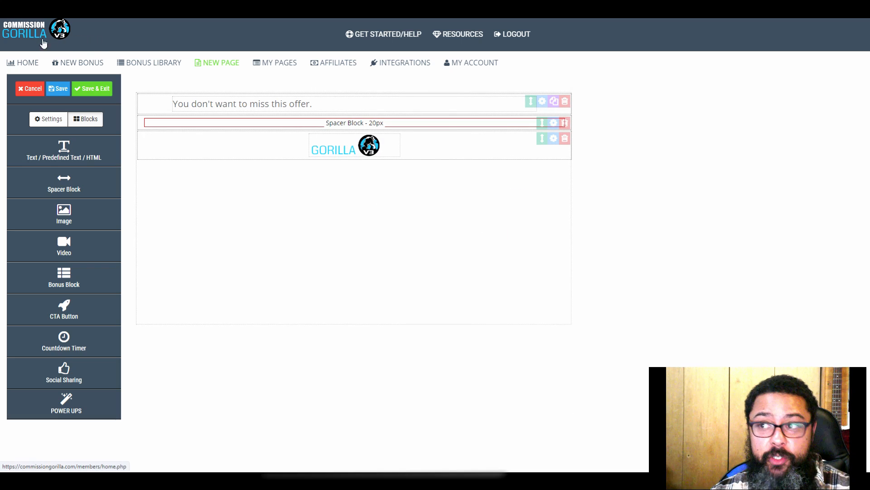
# - Center the "You don't want to miss this offer." text and turn on bold at its end
pyautogui.click(340, 103)
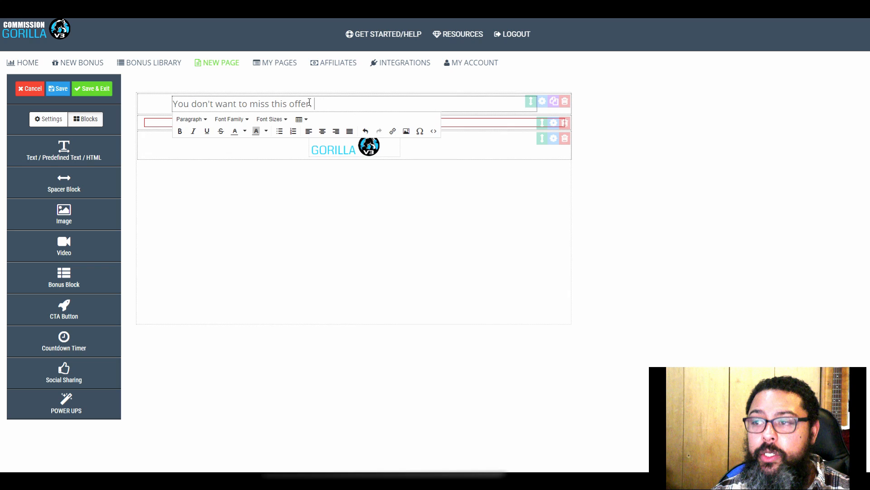
pyautogui.click(323, 131)
pyautogui.click(180, 131)
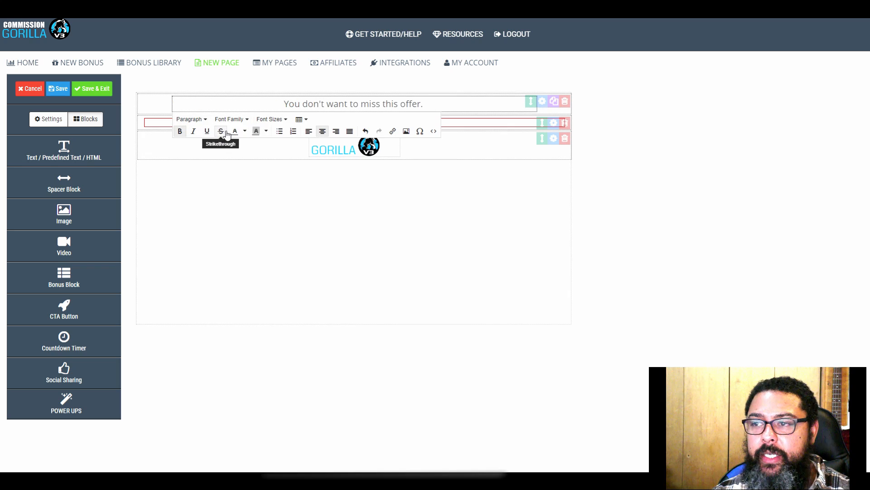
# - Set the font size of the whole "You don't want to miss this offer." text to 57px
pyautogui.click(286, 120)
pyautogui.click(239, 119)
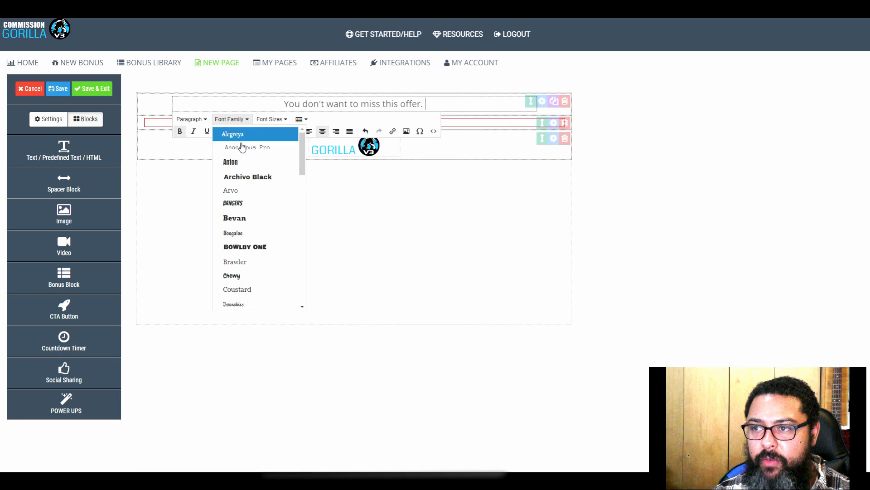
pyautogui.click(272, 119)
pyautogui.click(429, 104)
pyautogui.moveTo(428, 104); pyautogui.dragTo(283, 104)
pyautogui.click(278, 120)
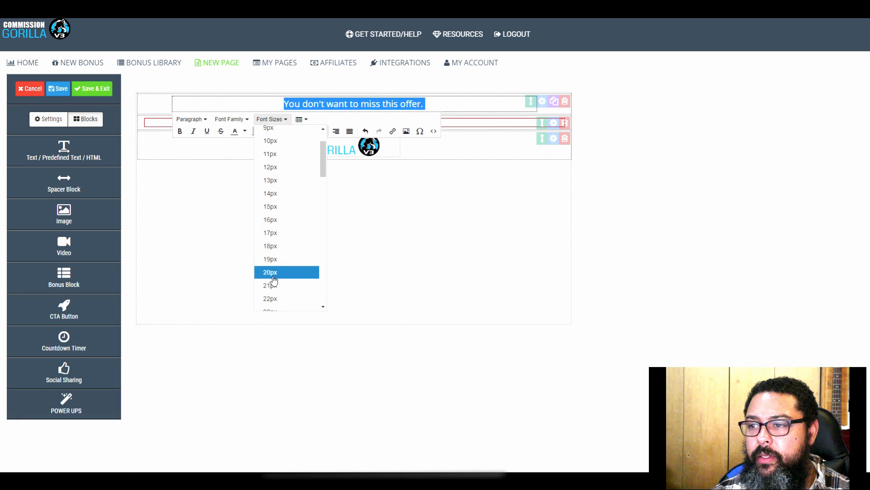
pyautogui.click(272, 298)
pyautogui.click(266, 120)
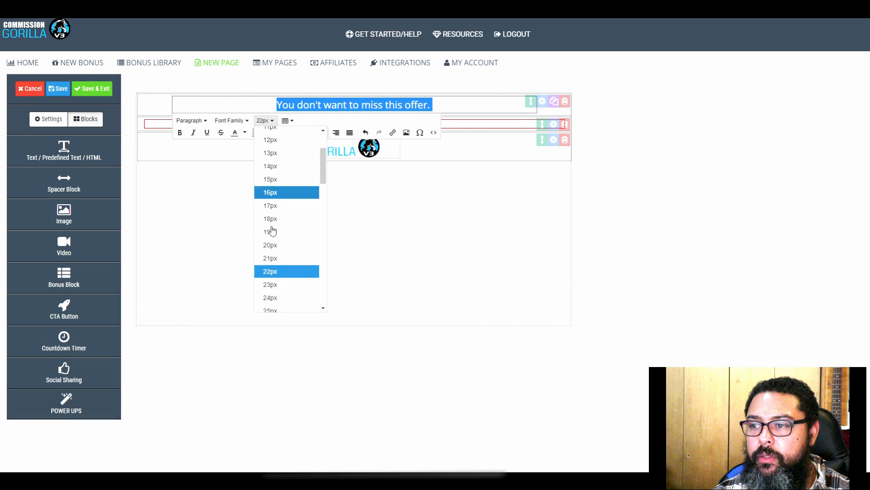
pyautogui.scroll(-3, 277, 254)
pyautogui.scroll(-3, 279, 296)
pyautogui.click(278, 304)
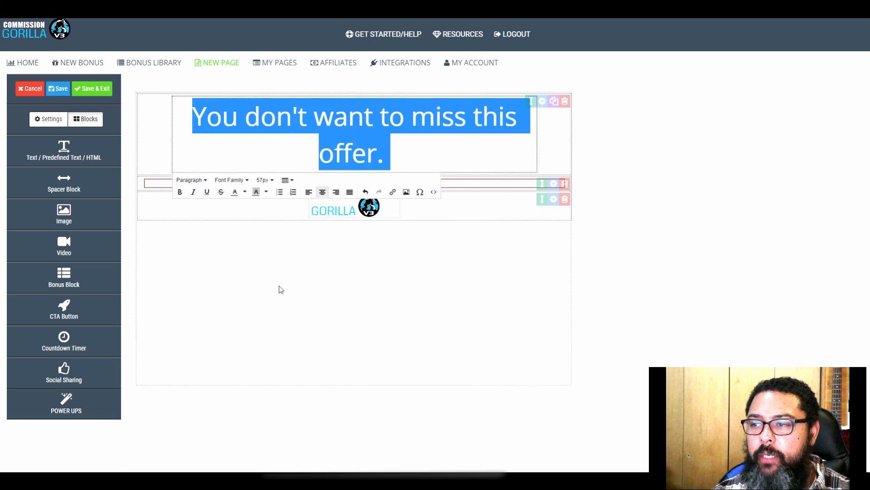
# - Change the headline text's font family to Bowlby One
pyautogui.click(232, 180)
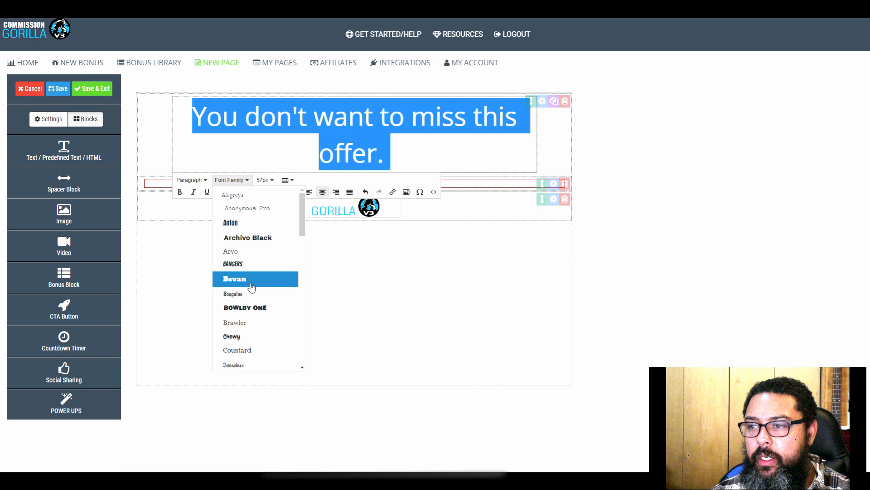
pyautogui.click(254, 308)
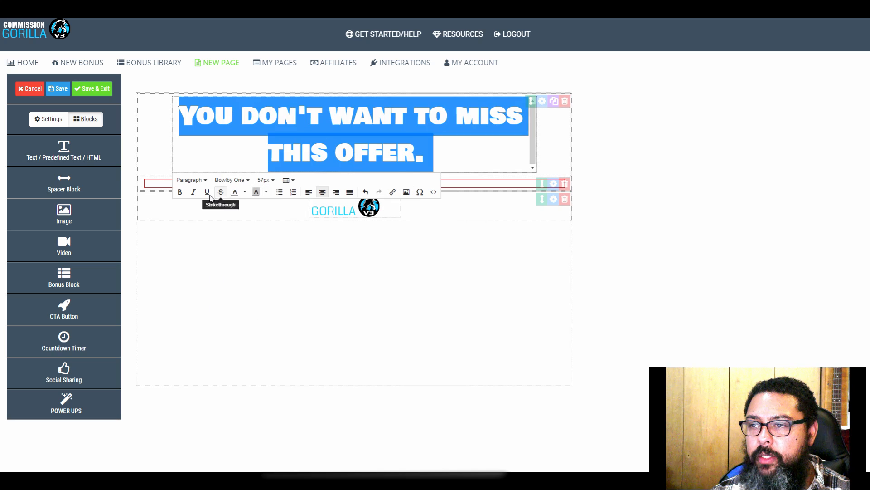
pyautogui.click(238, 285)
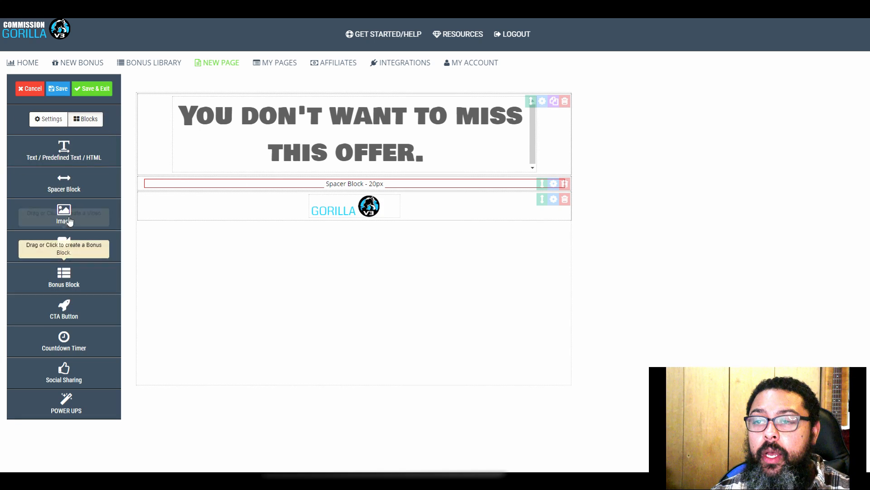
# - Set the height of the spacer block beneath the headline to 50 pixels
pyautogui.click(554, 183)
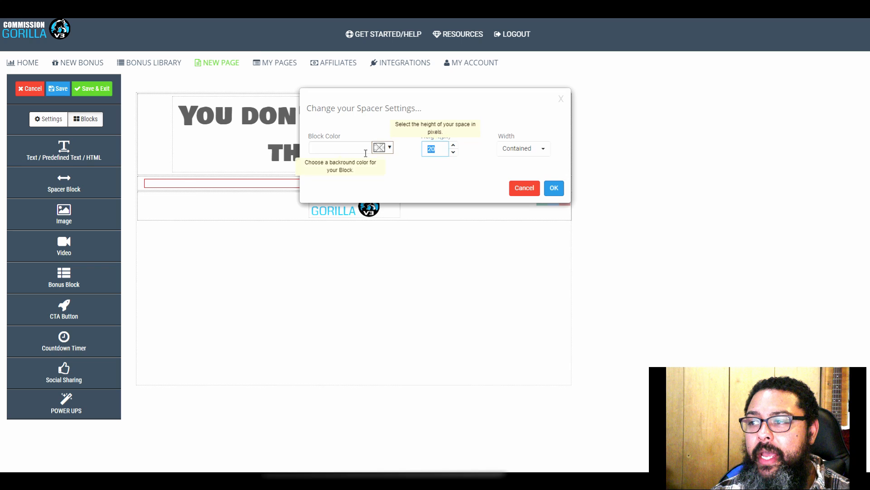
pyautogui.write('50')
pyautogui.click(554, 187)
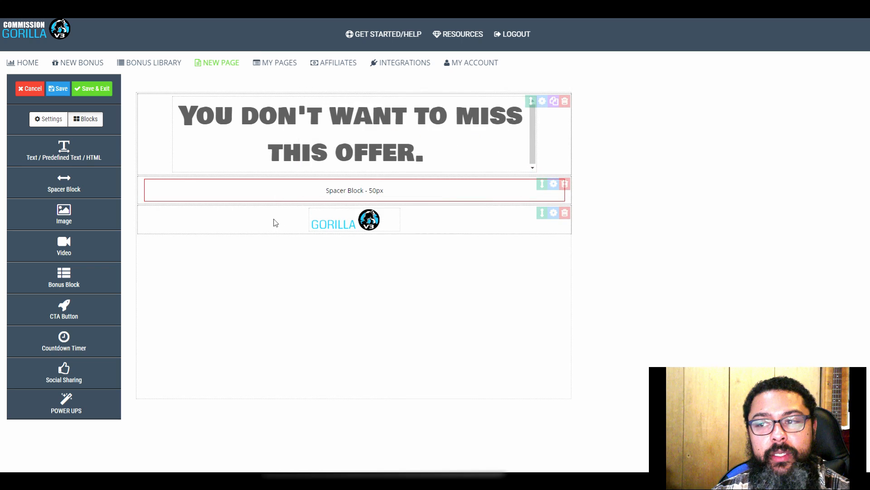
# - Add a video block below the logo image and review its embed code settings without entering a video
pyautogui.moveTo(64, 247); pyautogui.dragTo(235, 271)
pyautogui.click(553, 245)
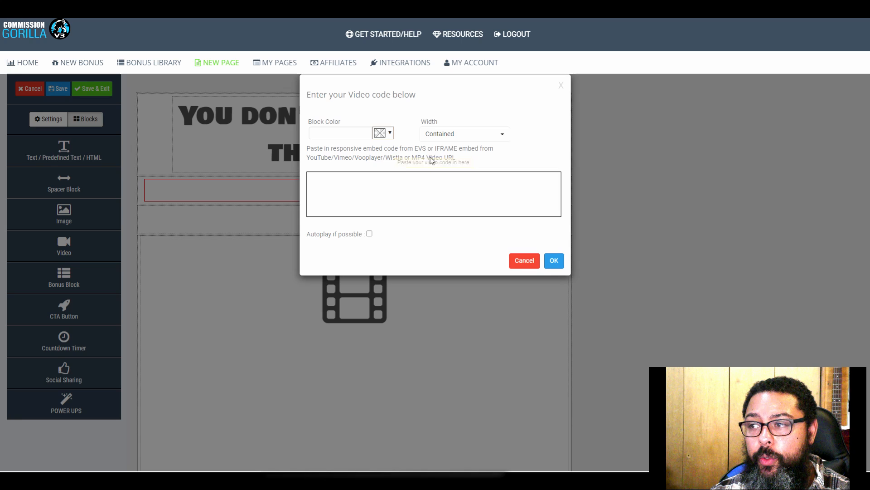
pyautogui.moveTo(435, 148); pyautogui.dragTo(476, 149)
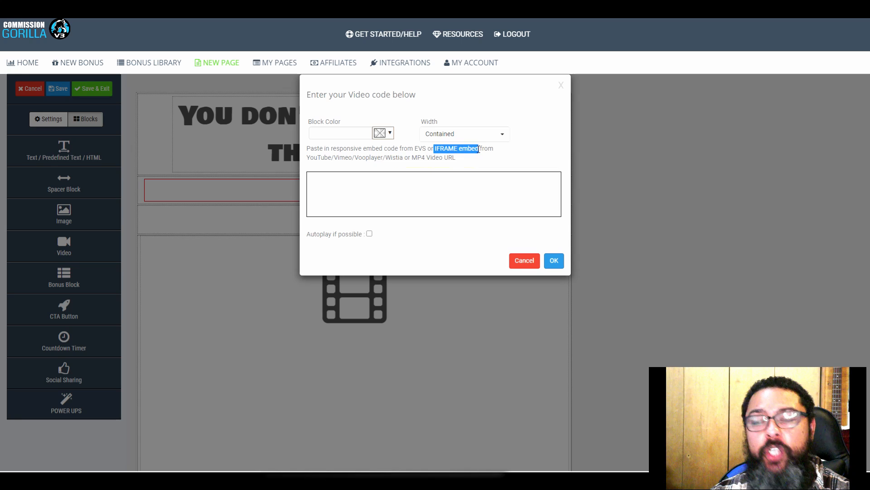
pyautogui.click(526, 262)
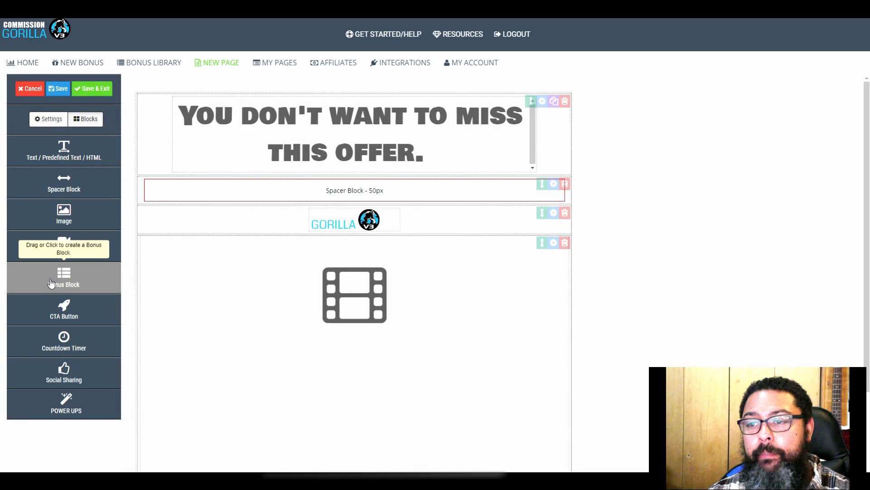
# - Insert a bonus block between the logo image and the video block, using the bonus "7 Deadly Sins of Email Marketing"
pyautogui.moveTo(52, 282); pyautogui.dragTo(206, 266)
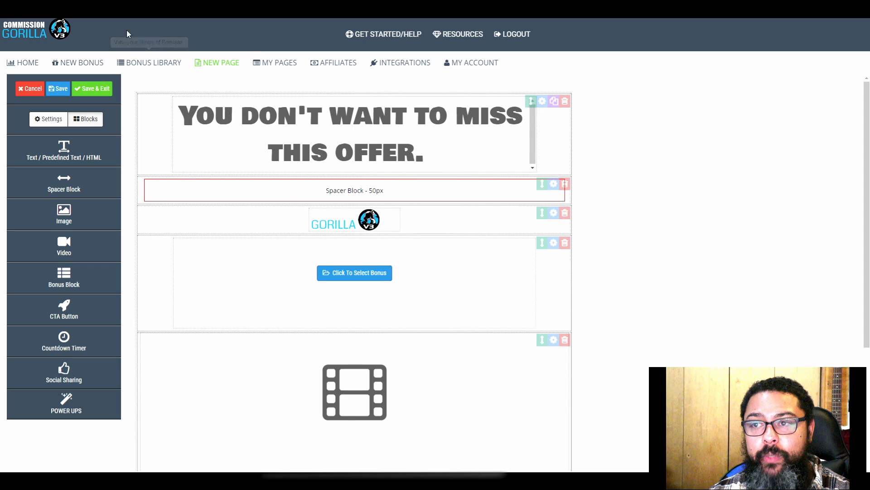
pyautogui.click(351, 271)
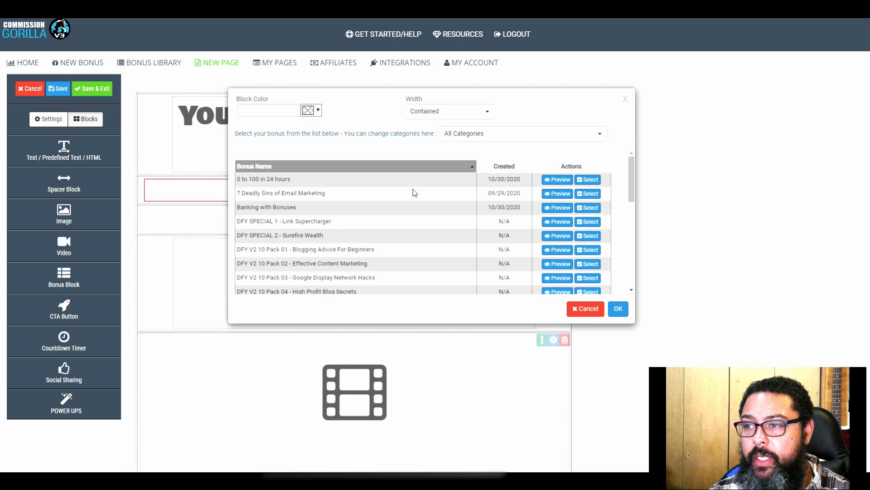
pyautogui.click(589, 198)
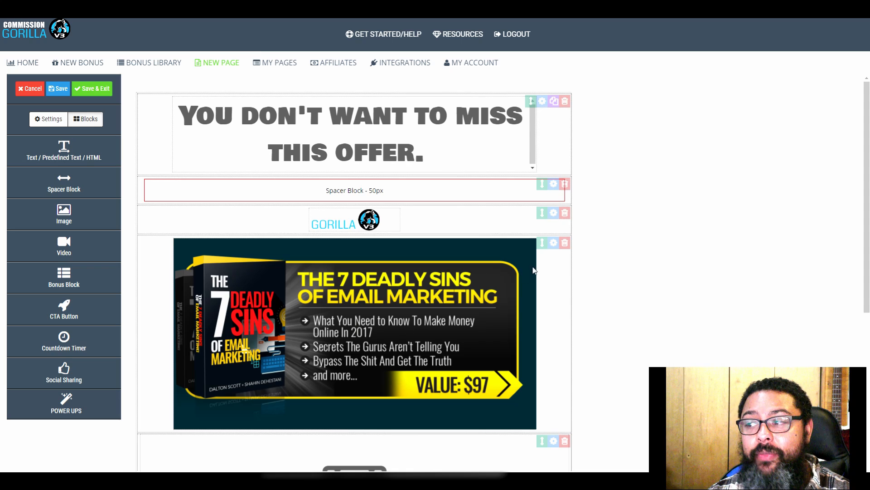
# - Reopen the bonus block's settings and look through the list of available bonuses down to its end
pyautogui.click(554, 243)
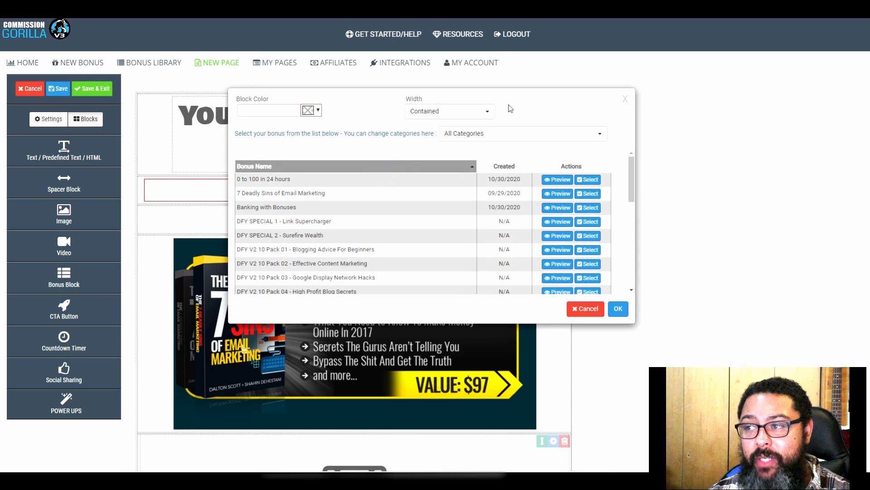
pyautogui.moveTo(630, 172); pyautogui.dragTo(636, 264)
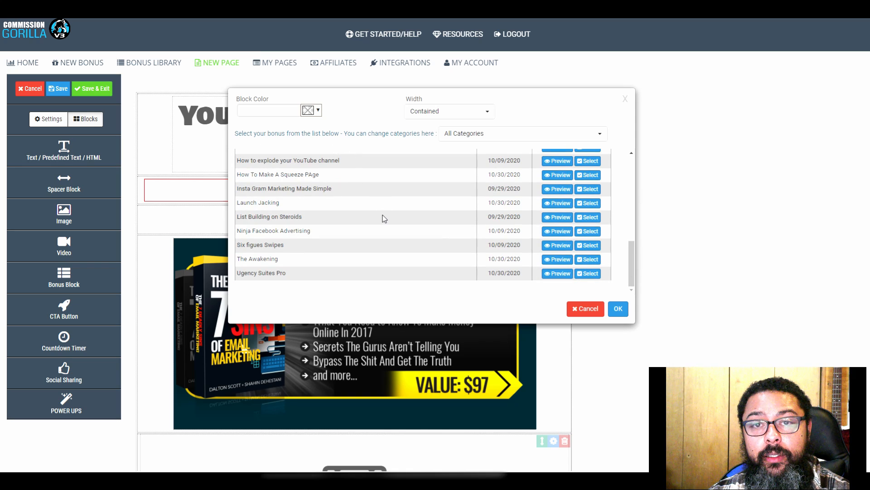
pyautogui.click(621, 313)
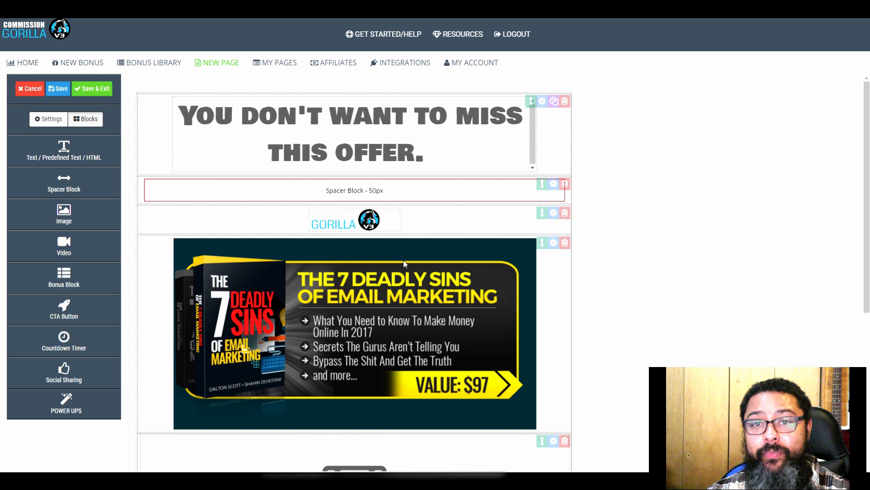
# - Add a CTA button block below the video block and review its style settings without changing them
pyautogui.scroll(-1, 222, 290)
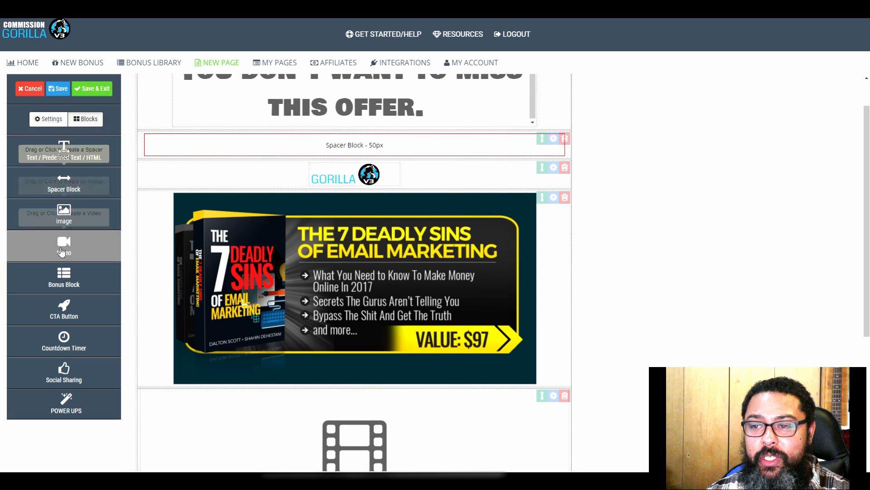
pyautogui.click(67, 315)
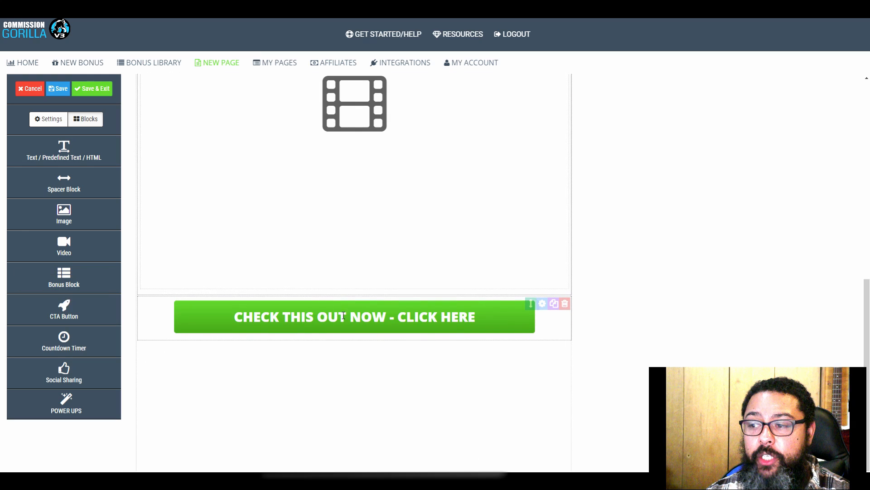
pyautogui.click(444, 317)
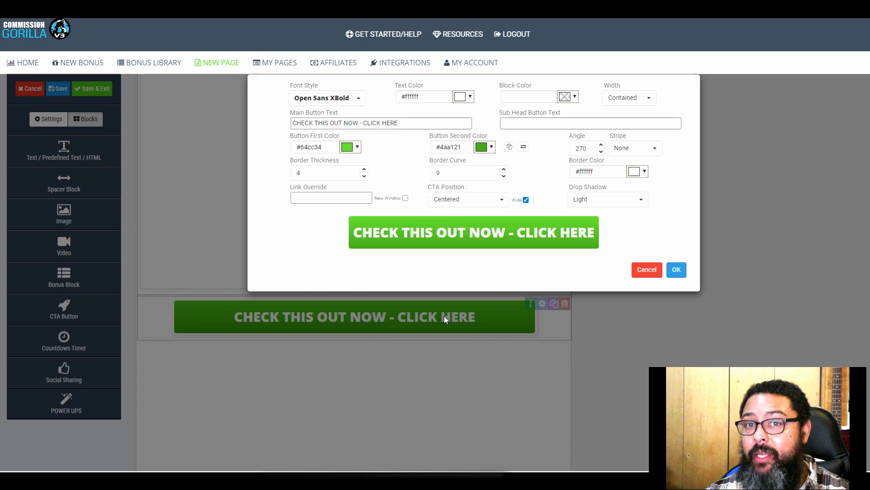
pyautogui.click(646, 272)
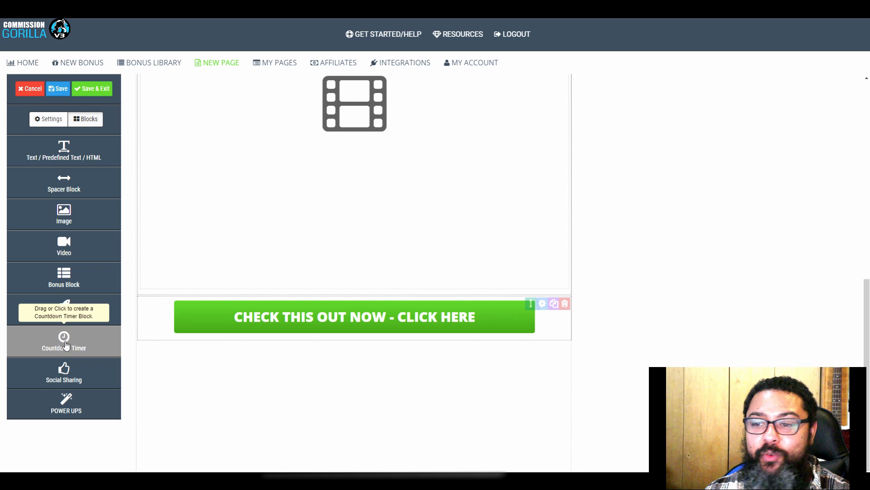
# - Add a countdown timer block below the CTA button and check the width options in its block settings
pyautogui.click(65, 344)
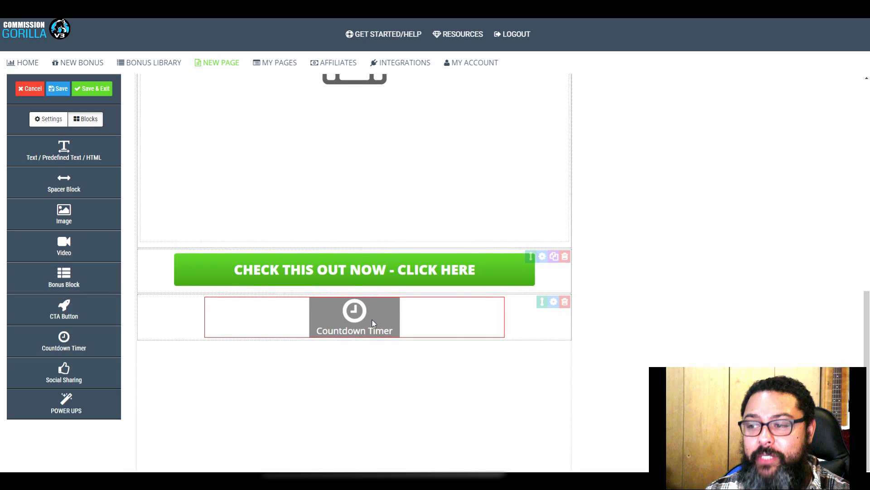
pyautogui.click(554, 302)
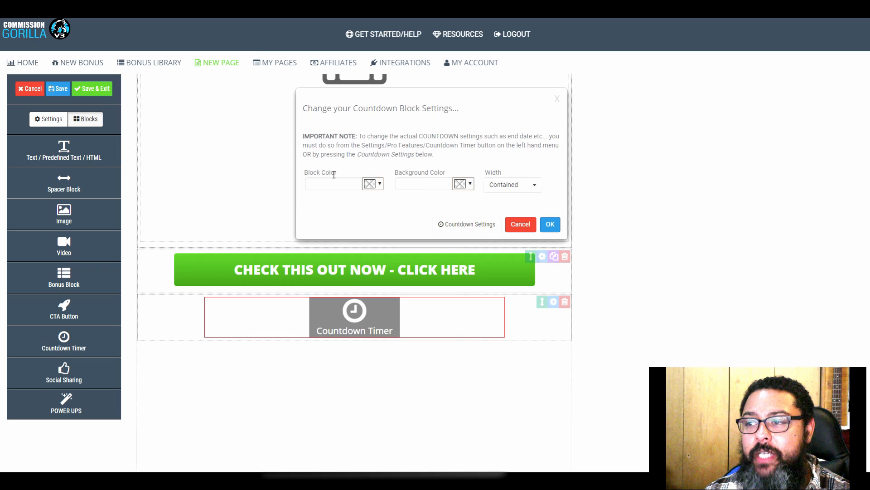
pyautogui.click(533, 186)
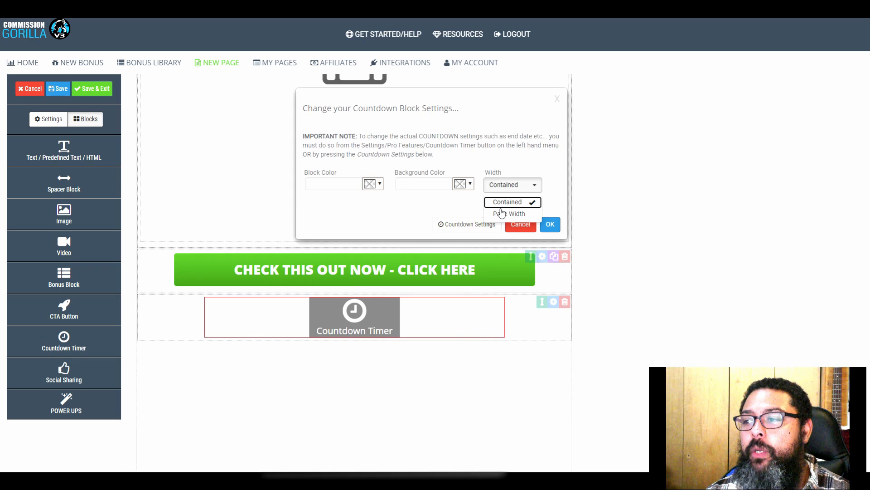
pyautogui.click(413, 209)
# - Turn the countdown timer's status on, look through its countdown type and expiry options, and accept the timer settings
pyautogui.click(447, 224)
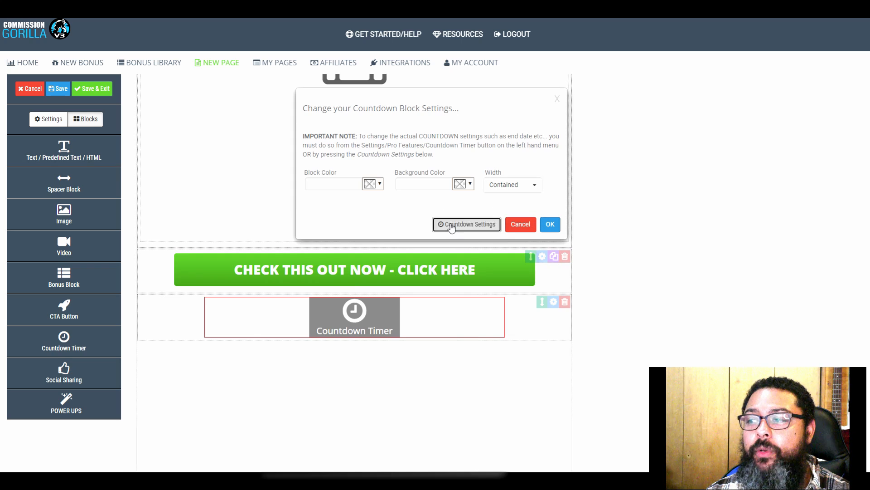
pyautogui.click(303, 133)
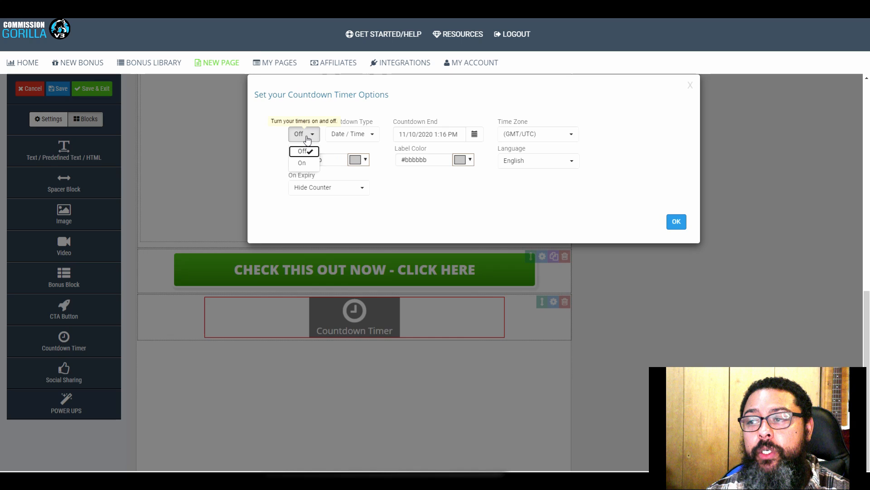
pyautogui.click(303, 164)
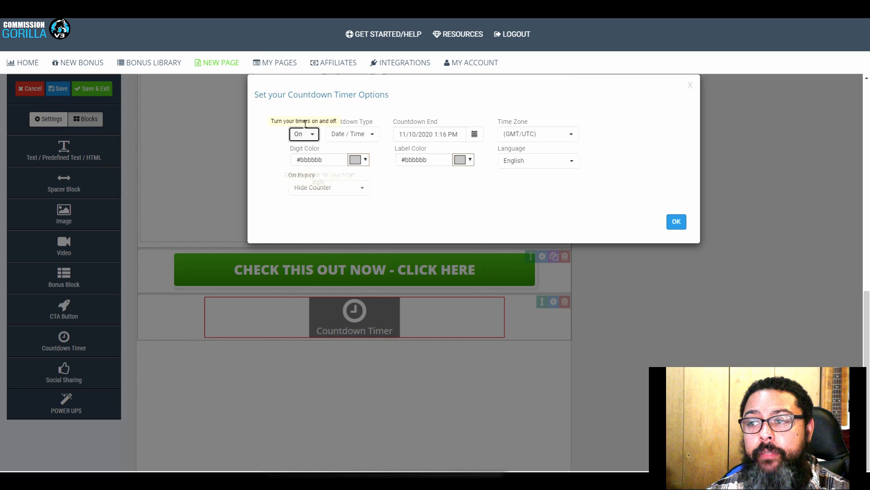
pyautogui.click(363, 136)
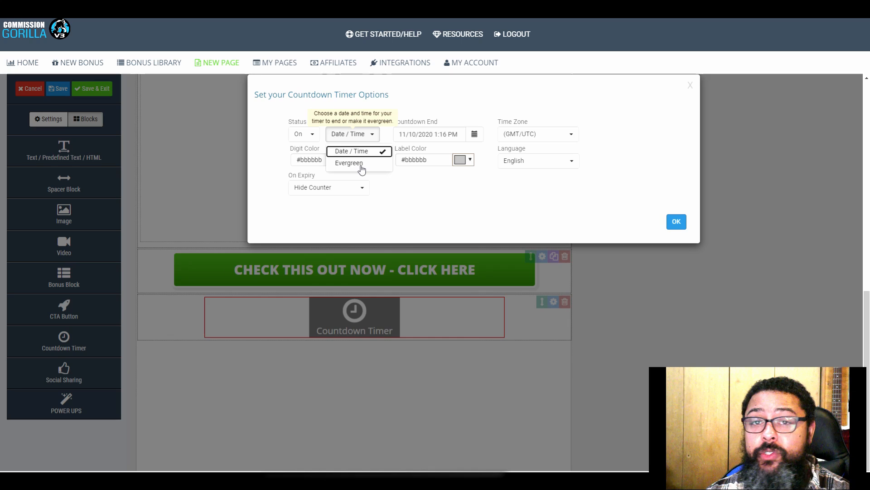
pyautogui.click(410, 203)
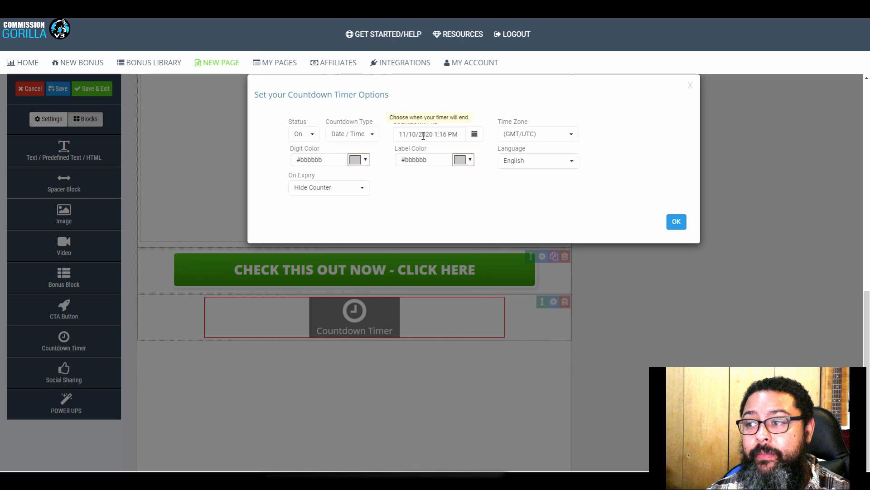
pyautogui.click(333, 188)
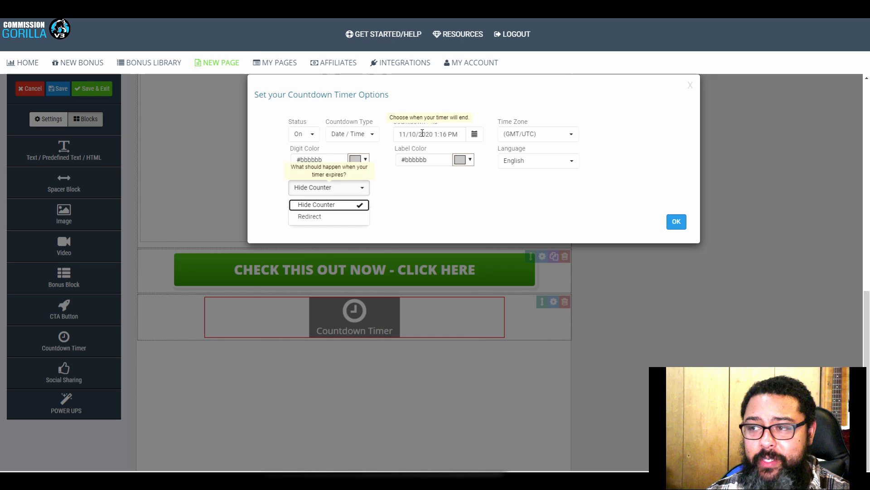
pyautogui.click(676, 222)
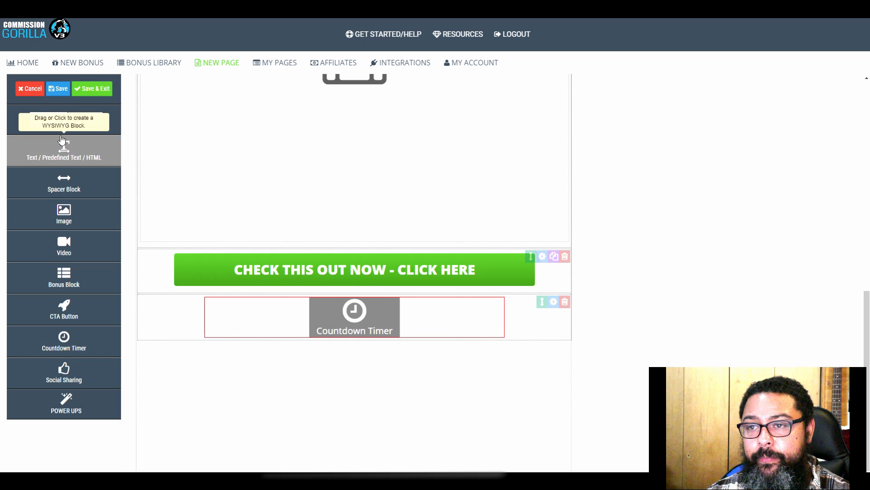
# - Name the bonus page "test bonus page" and try to save and exit
pyautogui.click(48, 122)
pyautogui.click(74, 180)
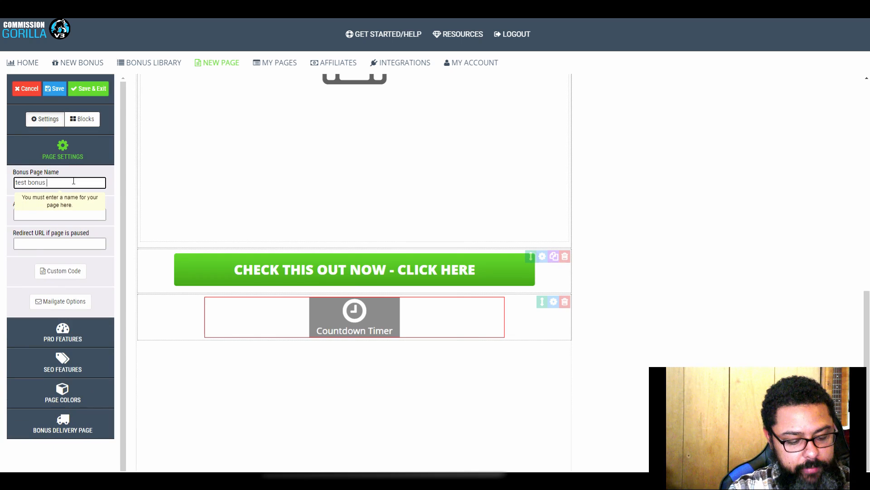
pyautogui.click(116, 189)
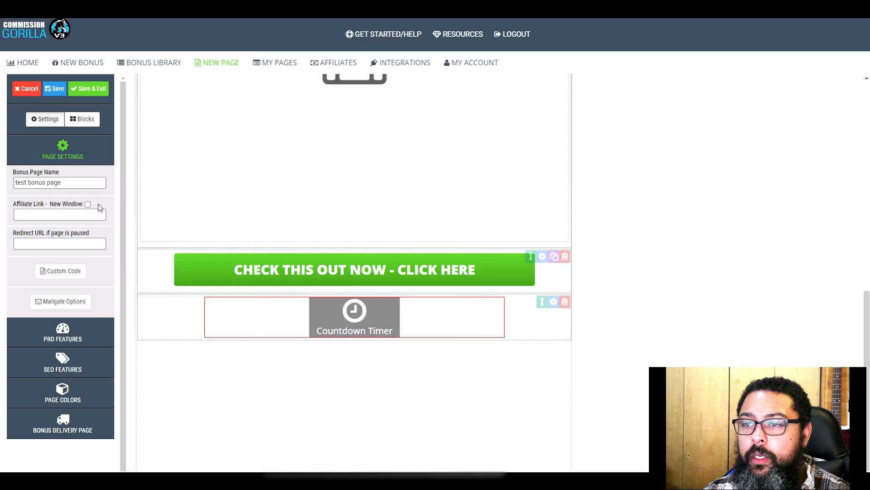
pyautogui.click(82, 90)
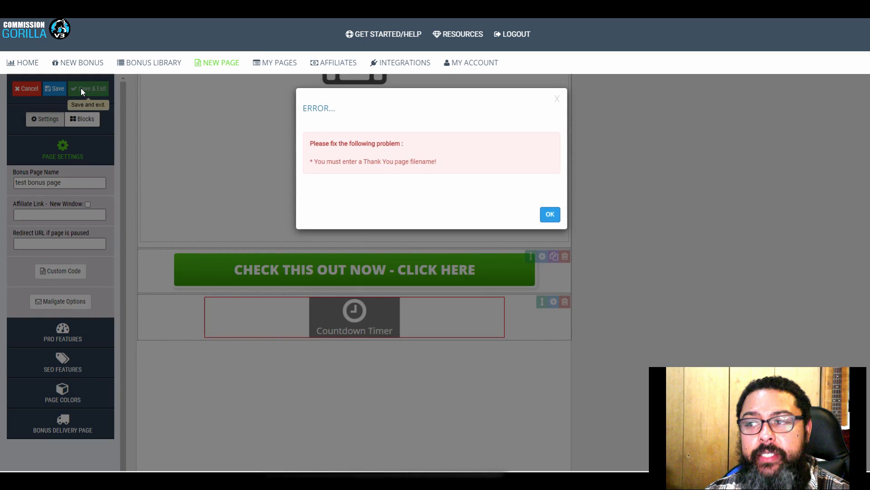
pyautogui.click(550, 214)
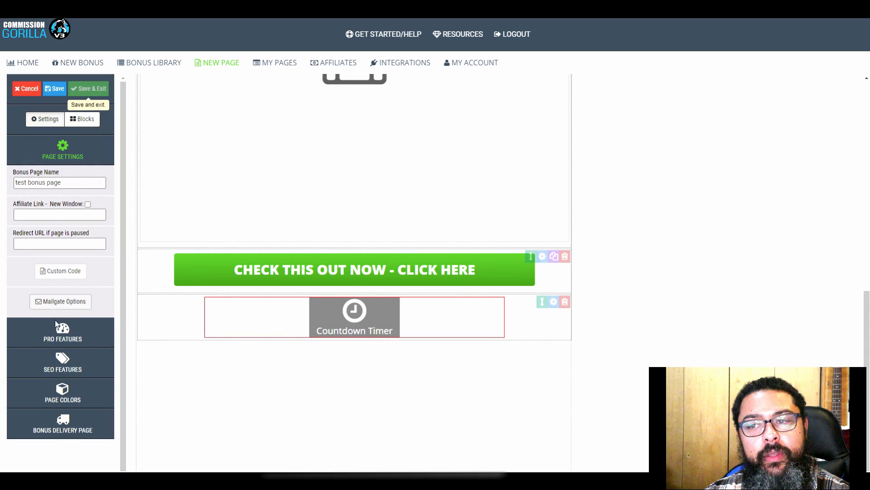
# - Examine the page color, SEO and pro feature settings, and review the assembled blocks from the countdown timer up to the headline
pyautogui.click(63, 391)
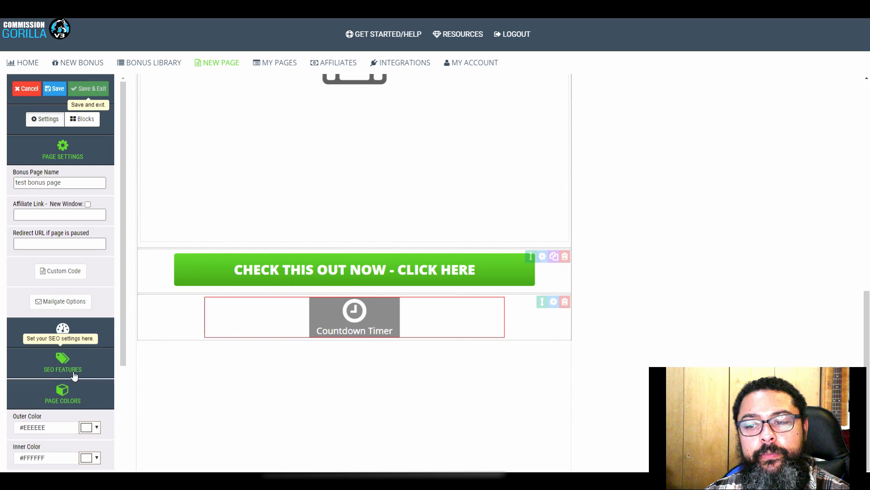
pyautogui.click(75, 375)
pyautogui.click(74, 335)
pyautogui.scroll(-4, 75, 349)
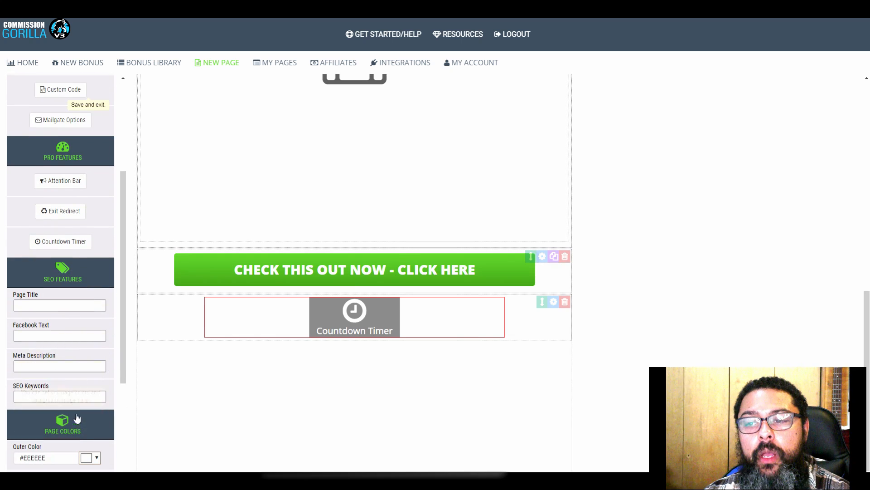
pyautogui.scroll(2, 72, 386)
pyautogui.click(63, 358)
pyautogui.click(64, 243)
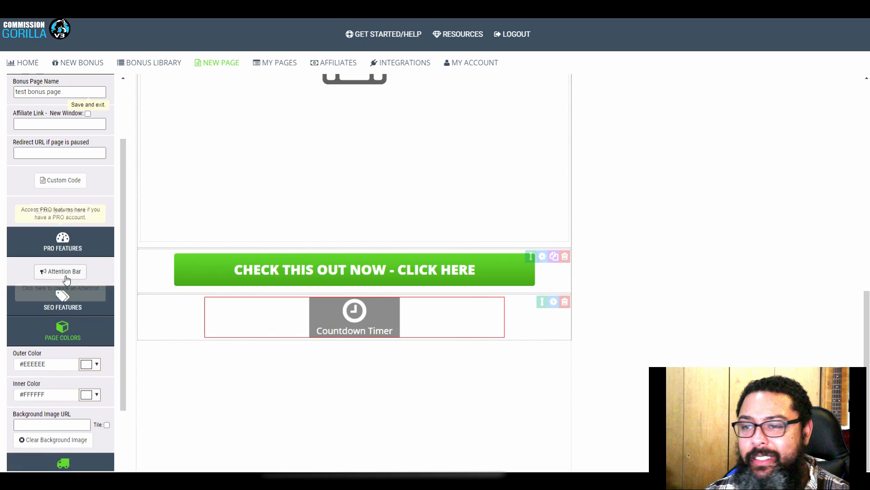
pyautogui.scroll(2, 66, 279)
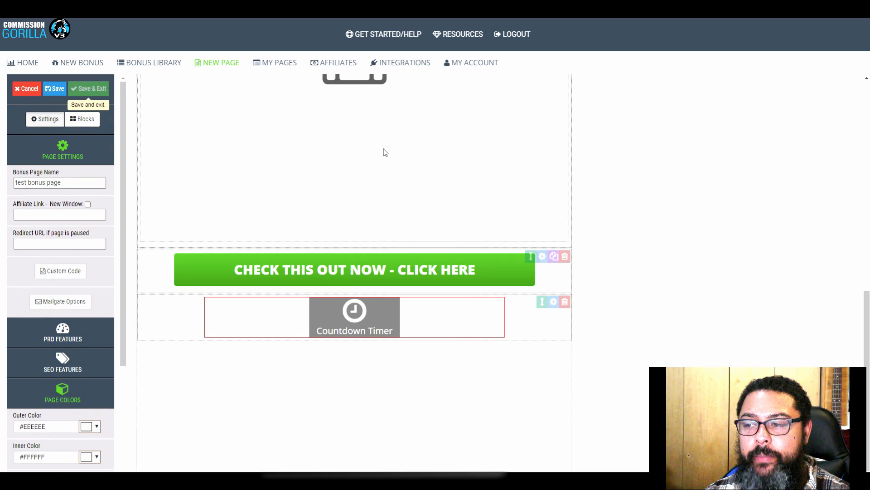
pyautogui.scroll(8, 384, 150)
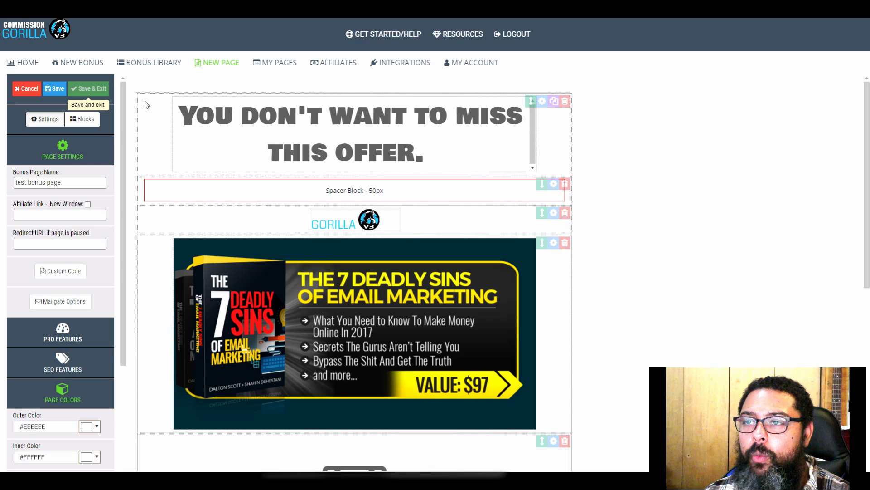
# - Leave the test page for the saved pages list and clone the built-in page PROMOTE COMMISSION GORILLA V2
pyautogui.click(88, 89)
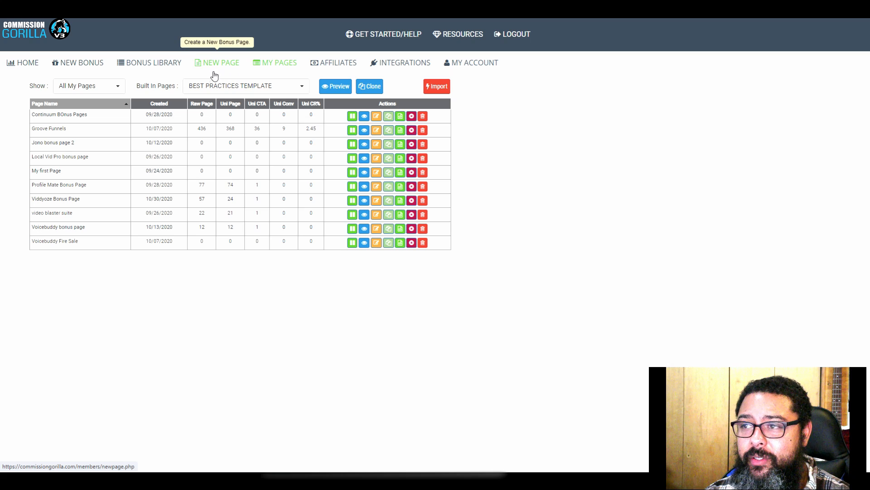
pyautogui.click(201, 89)
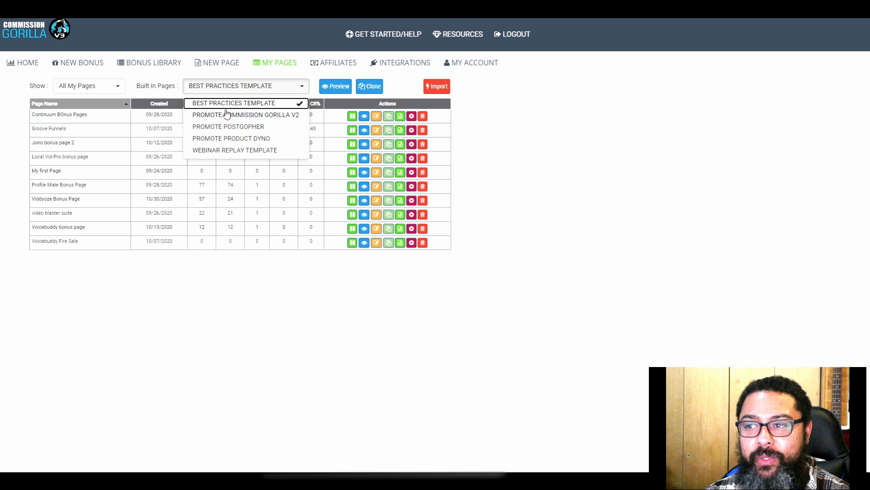
pyautogui.click(252, 116)
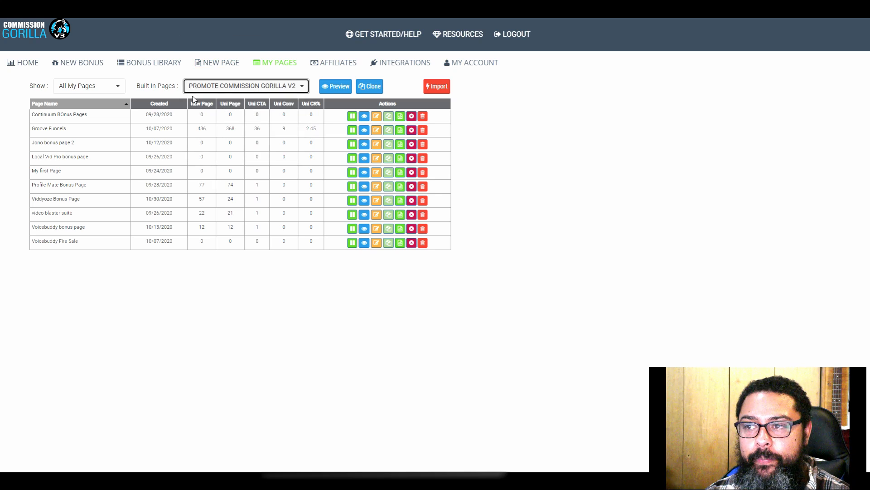
pyautogui.click(369, 89)
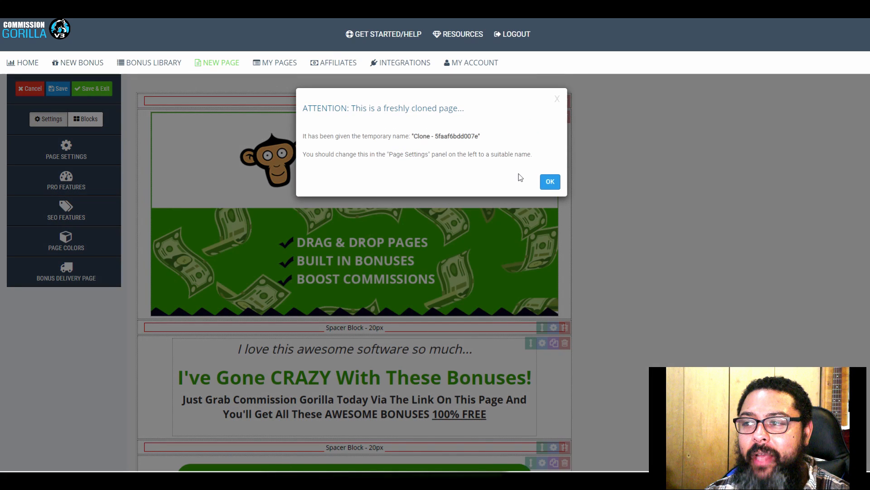
pyautogui.moveTo(403, 136); pyautogui.dragTo(531, 143)
pyautogui.click(550, 182)
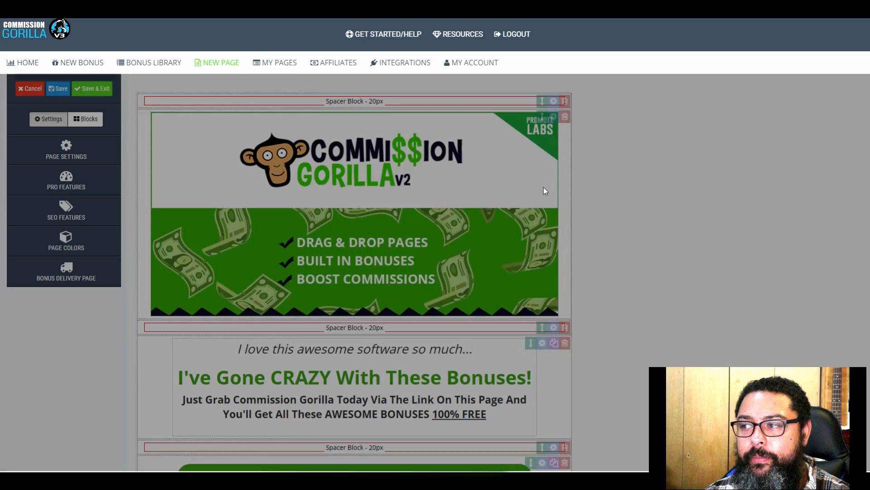
# - Look over the cloned page's bonus blocks and rename the page "Comission Gorilla bonus page"
pyautogui.scroll(-9, 430, 200)
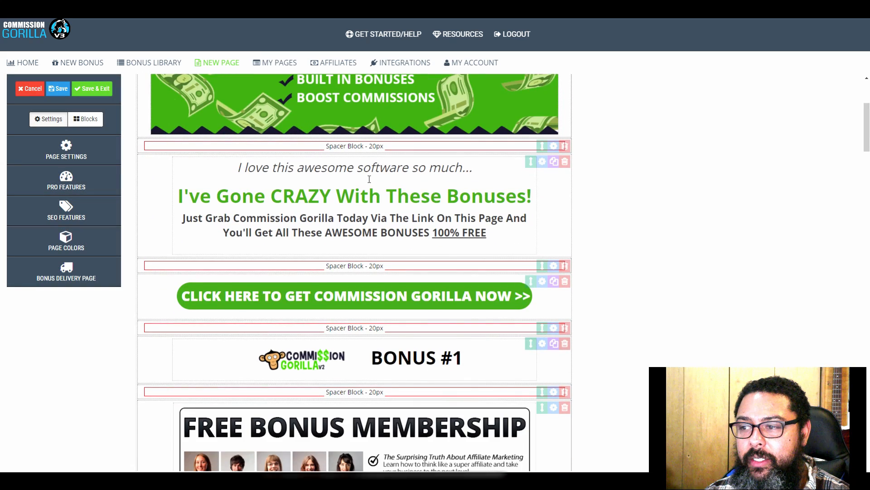
pyautogui.scroll(-7, 336, 222)
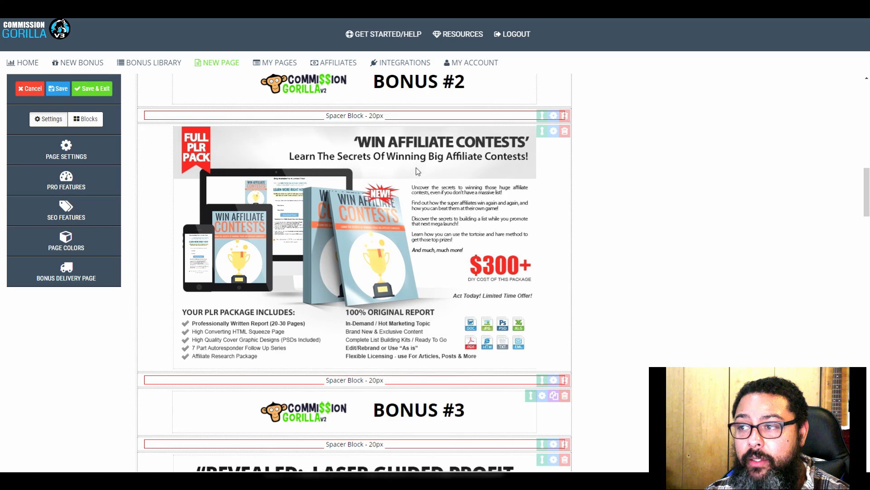
pyautogui.scroll(-20, 418, 172)
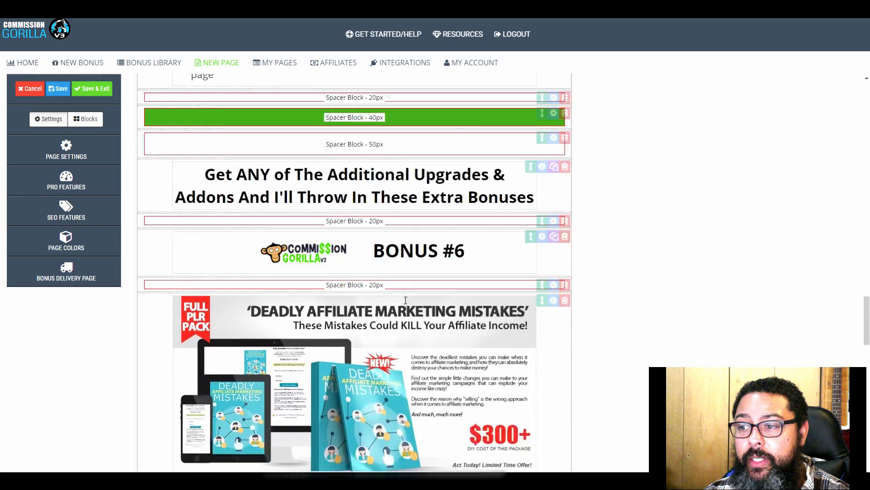
pyautogui.scroll(-11, 406, 300)
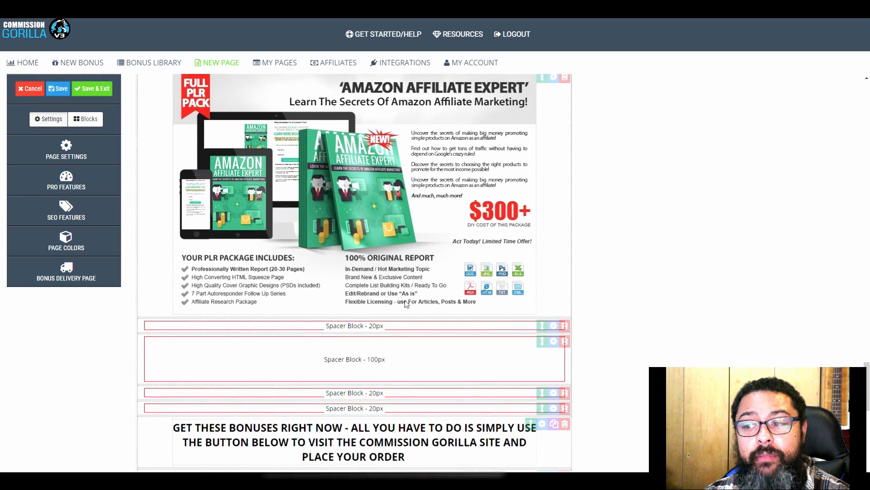
pyautogui.scroll(12, 407, 304)
pyautogui.click(94, 158)
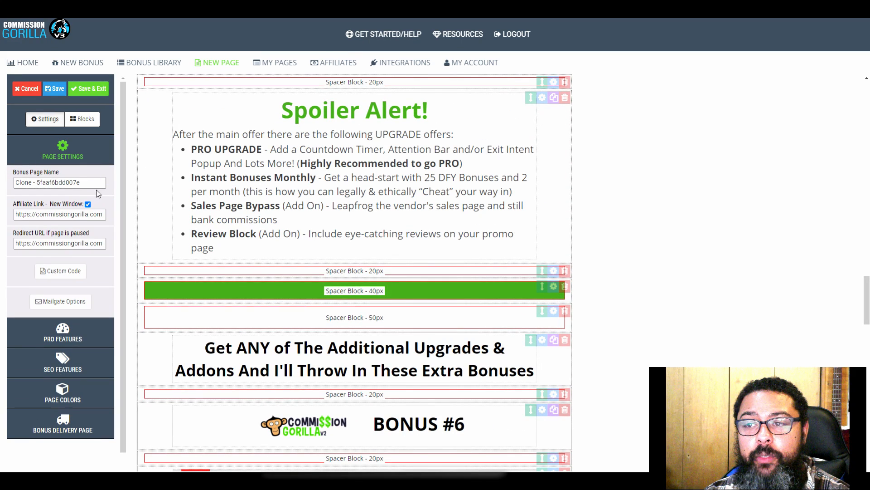
pyautogui.moveTo(96, 182); pyautogui.dragTo(1, 198)
pyautogui.write('Co')
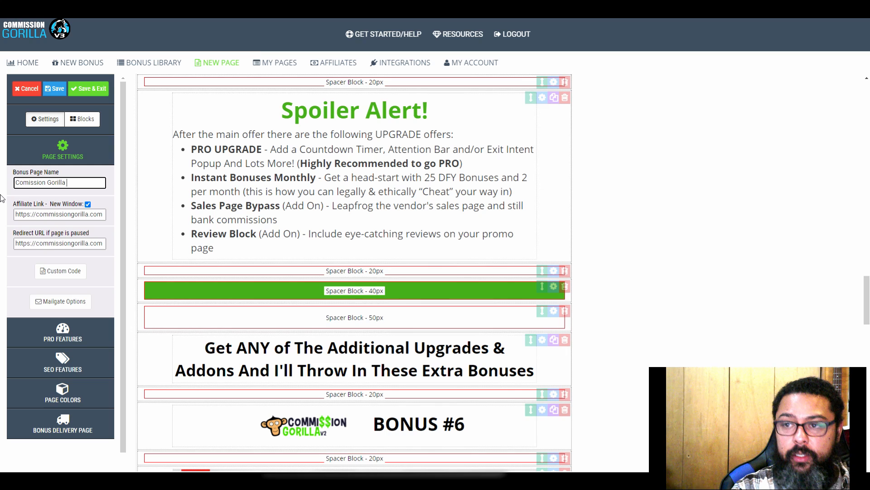
pyautogui.write('mission Gorilla bonus page')
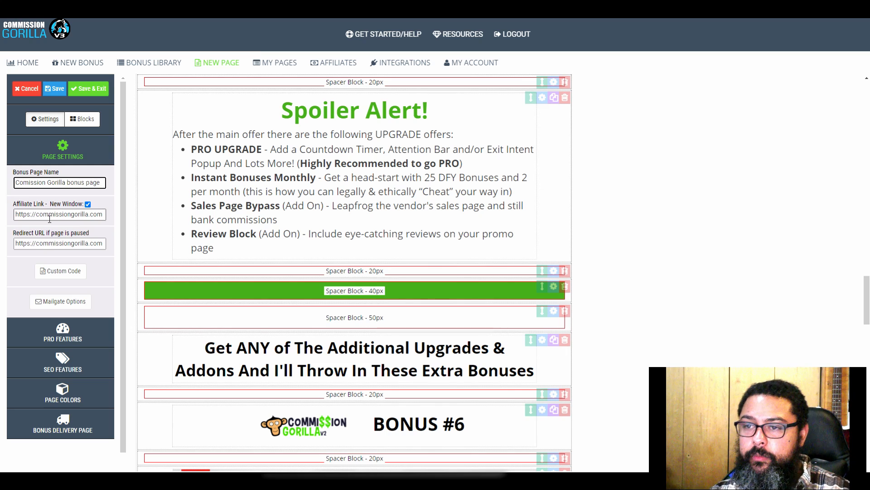
# - Inspect the cloned page's affiliate link field, view the Affiliates sign-up page in a separate tab, and return to the page editor
pyautogui.moveTo(49, 214); pyautogui.dragTo(162, 223)
pyautogui.click(66, 224)
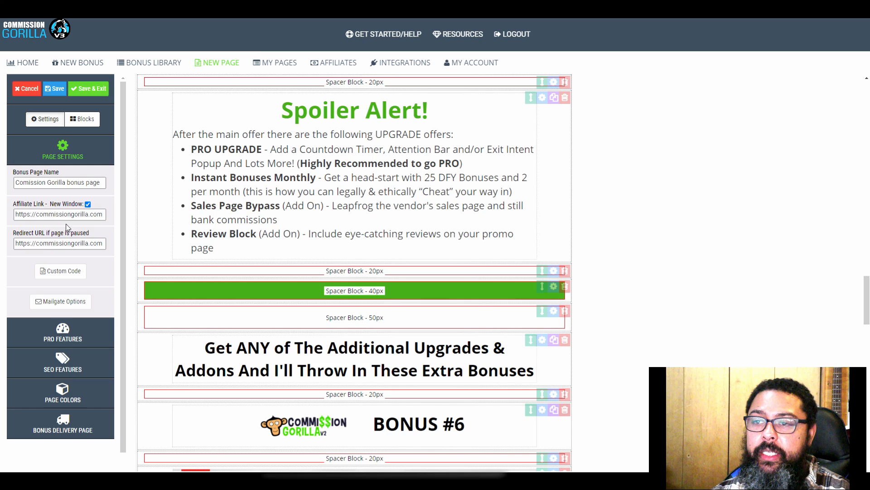
pyautogui.rightClick(338, 63)
pyautogui.click(363, 73)
pyautogui.hotkey('ctrl', 'Tab')
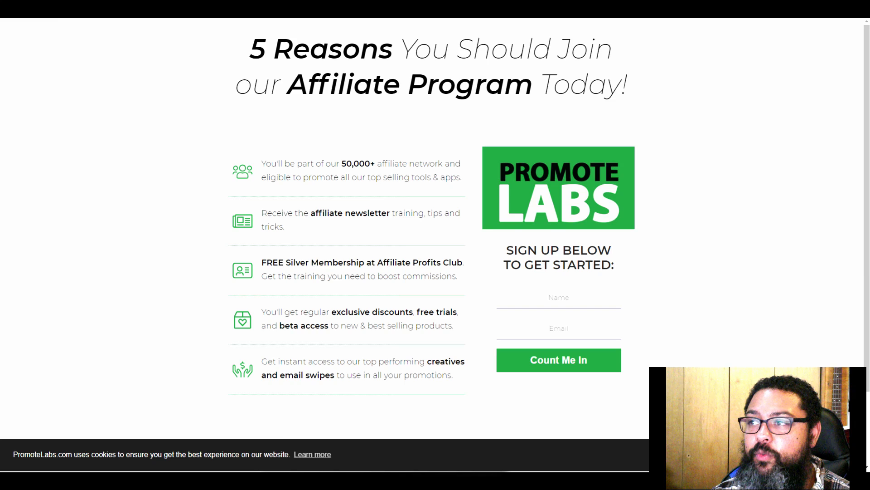
pyautogui.hotkey('ctrl', 'shift', 'Tab')
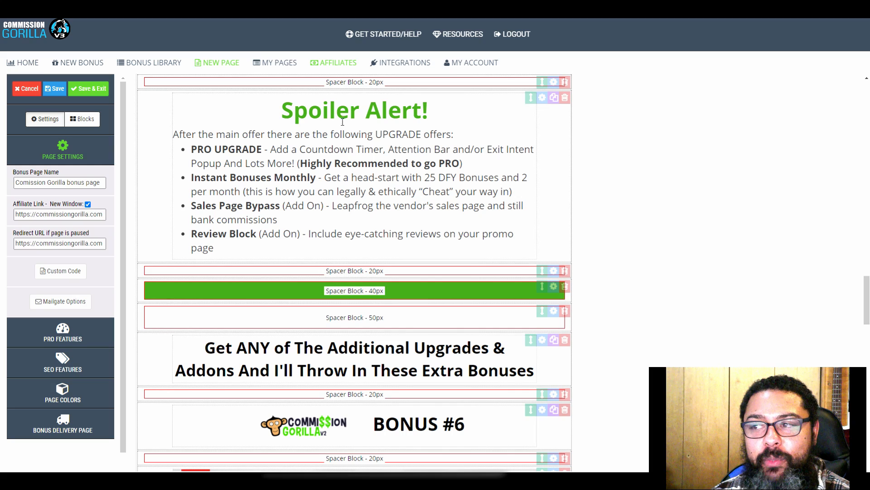
# - Review the cloned page's closing call-to-action, affiliate ID and signature blocks, and save and exit the page
pyautogui.scroll(-15, 425, 284)
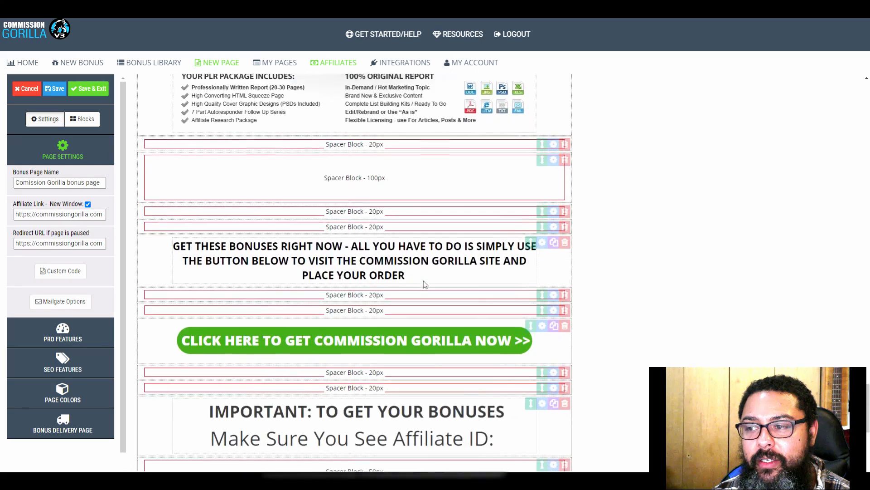
pyautogui.scroll(-8, 425, 284)
pyautogui.scroll(4, 334, 145)
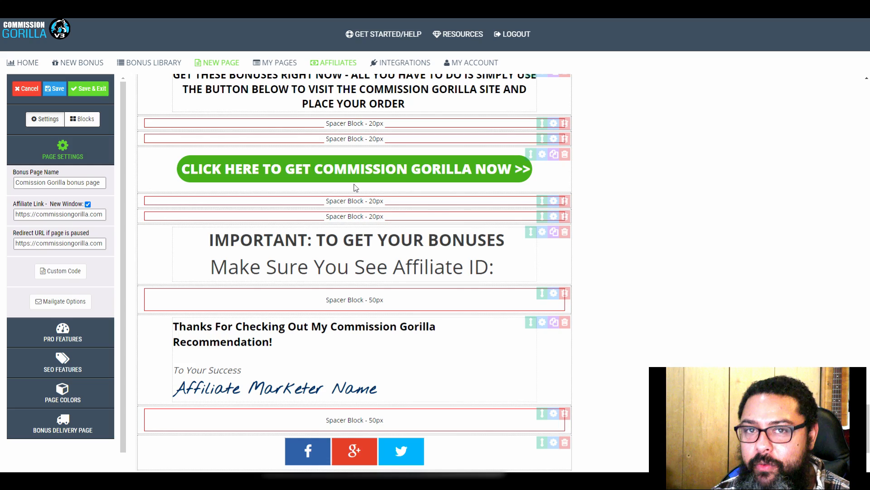
pyautogui.scroll(15, 308, 308)
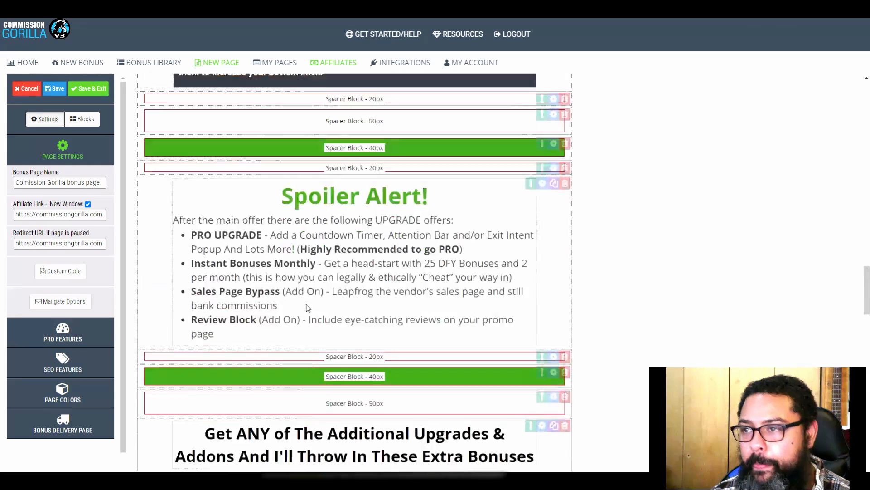
pyautogui.scroll(-10, 308, 307)
pyautogui.scroll(2, 272, 227)
pyautogui.click(95, 89)
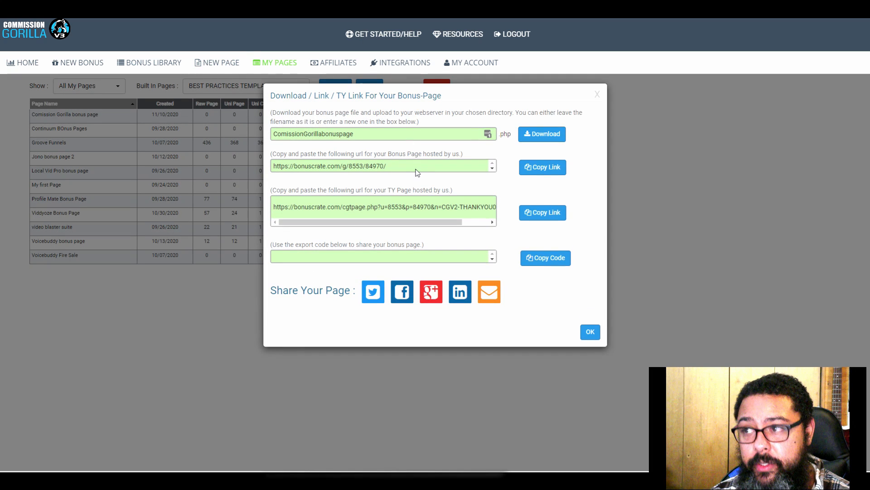
# - Look over the share links for the Comission Gorilla bonus page, and download its PHP file to inspect the code
pyautogui.moveTo(276, 165); pyautogui.dragTo(399, 167)
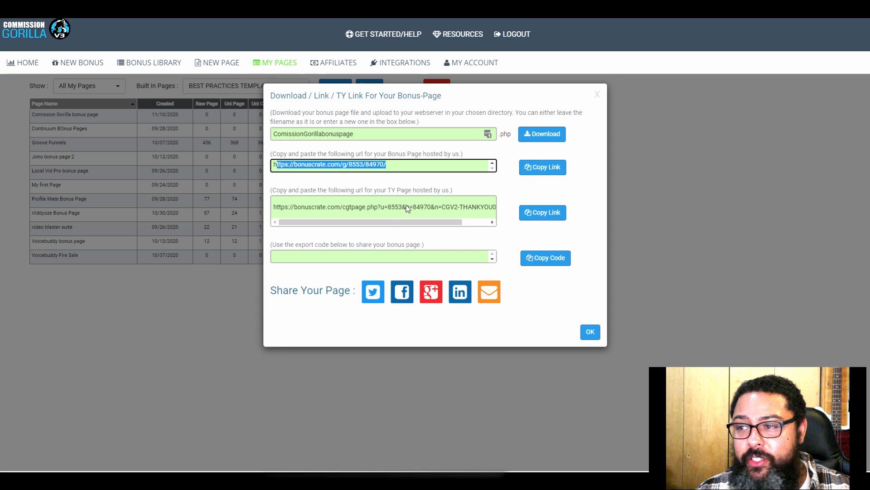
pyautogui.click(476, 257)
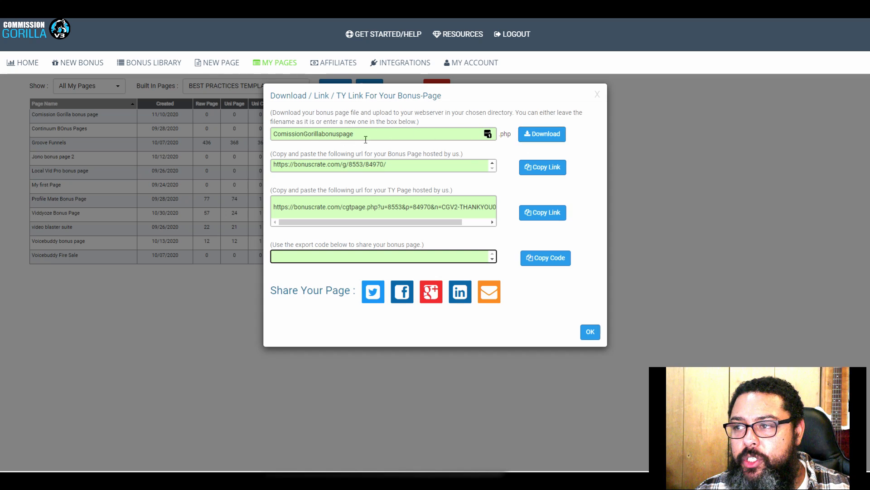
pyautogui.click(536, 136)
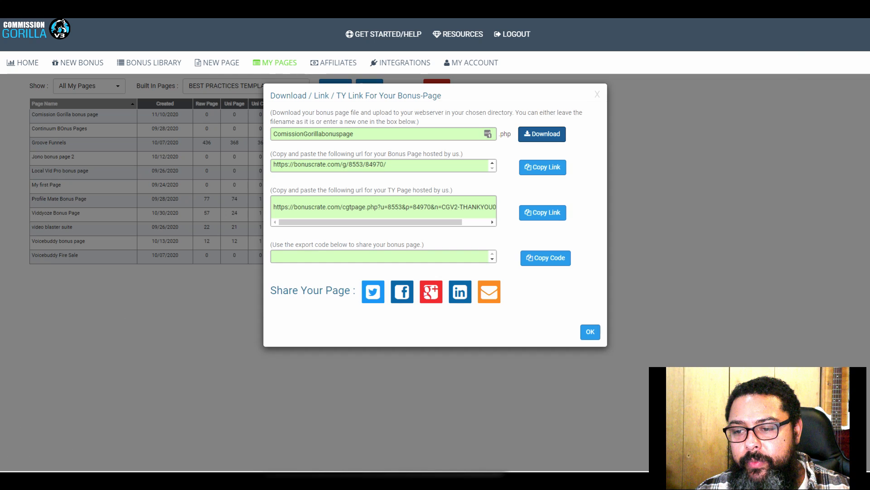
pyautogui.click(428, 52)
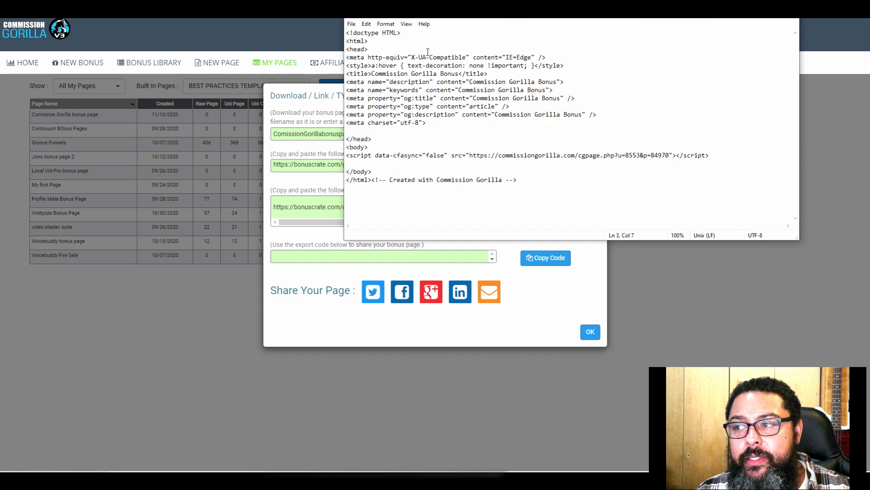
pyautogui.moveTo(540, 186); pyautogui.dragTo(343, 33)
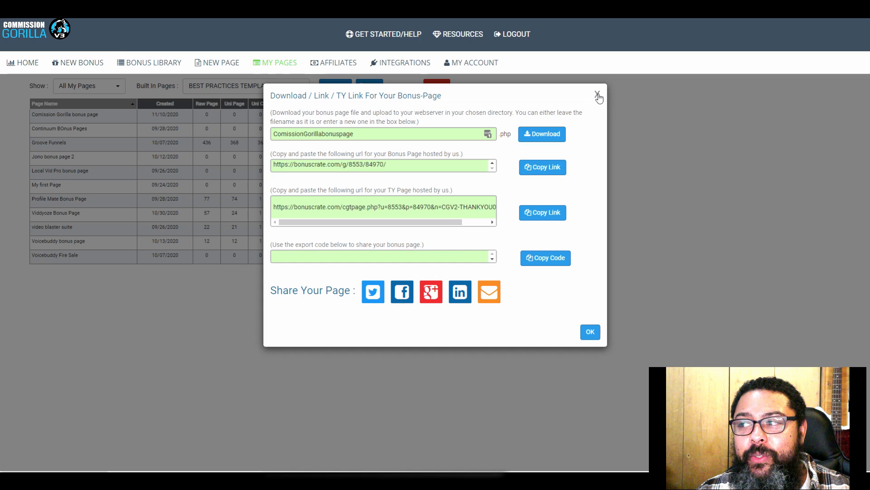
pyautogui.click(598, 94)
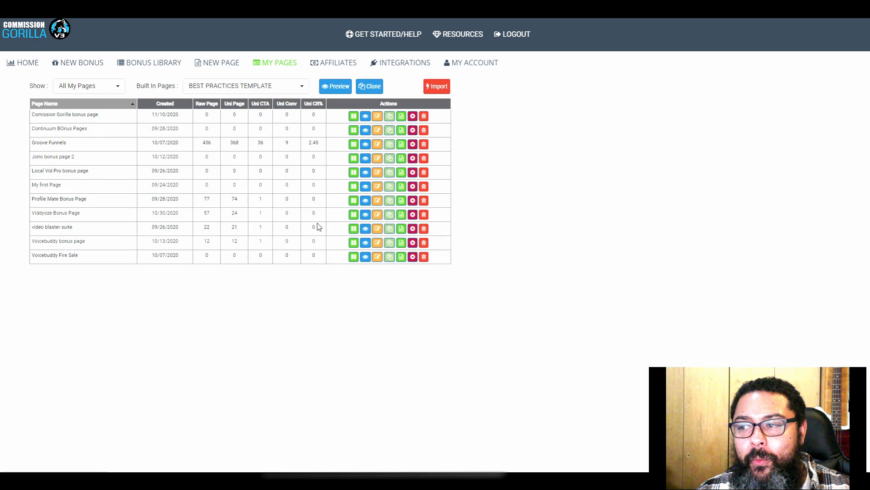
# - Open the Viddyoze Bonus Page for editing and inspect the settings of its call-to-action button below the video
pyautogui.click(377, 215)
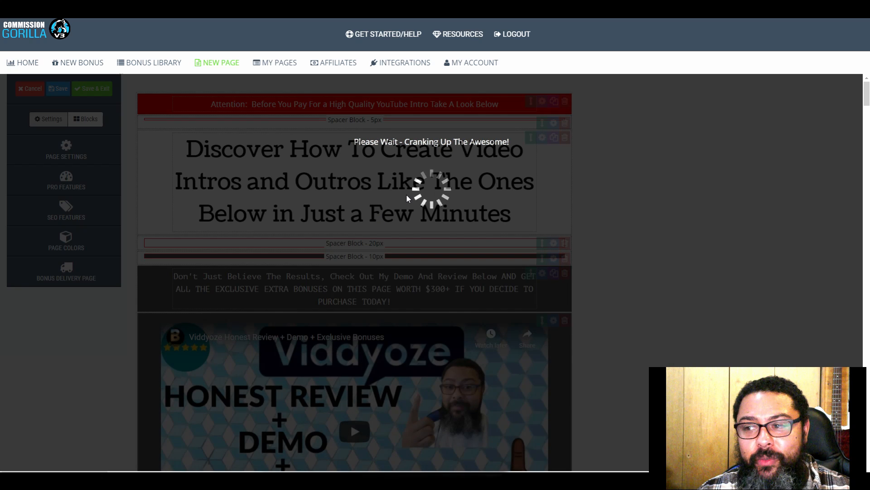
pyautogui.scroll(-6, 252, 159)
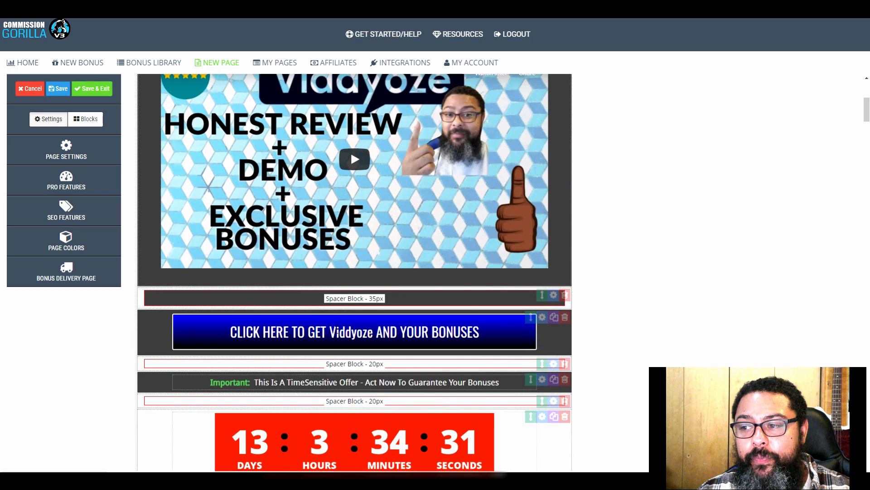
pyautogui.click(505, 324)
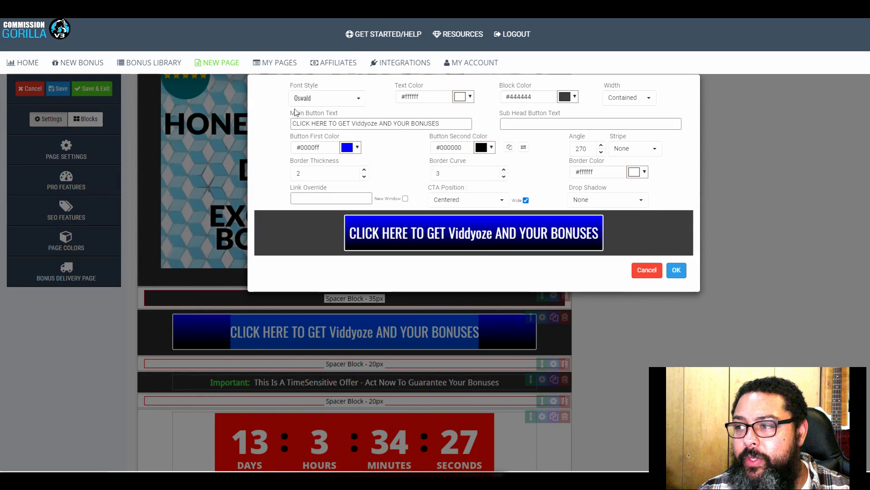
pyautogui.click(677, 270)
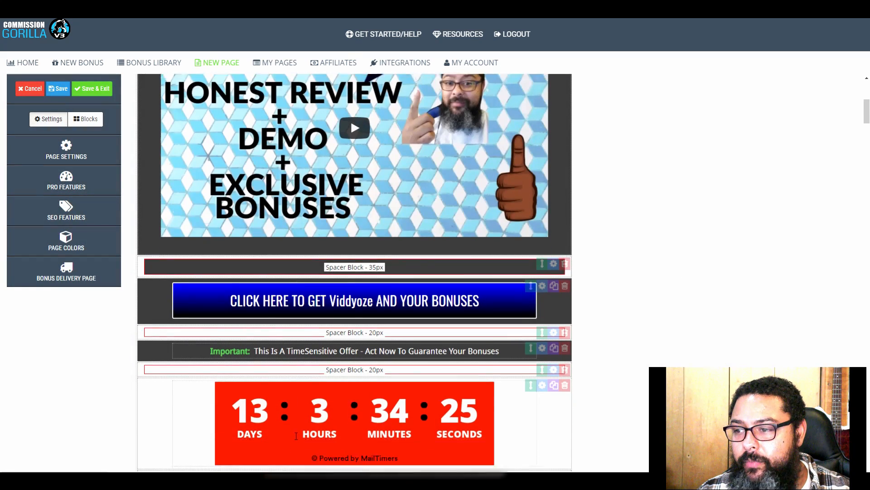
# - Look through the Viddyoze page's how-it-works steps and the section on what is included and its pricing
pyautogui.scroll(-15, 296, 435)
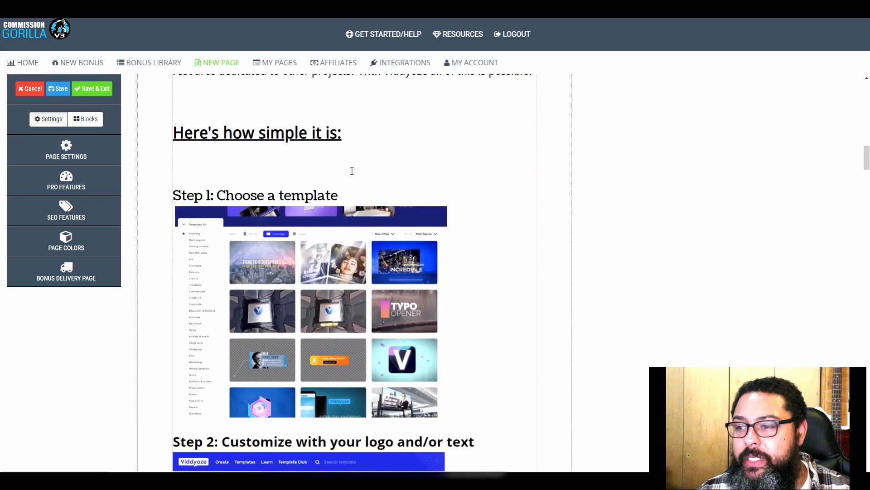
pyautogui.scroll(-15, 352, 171)
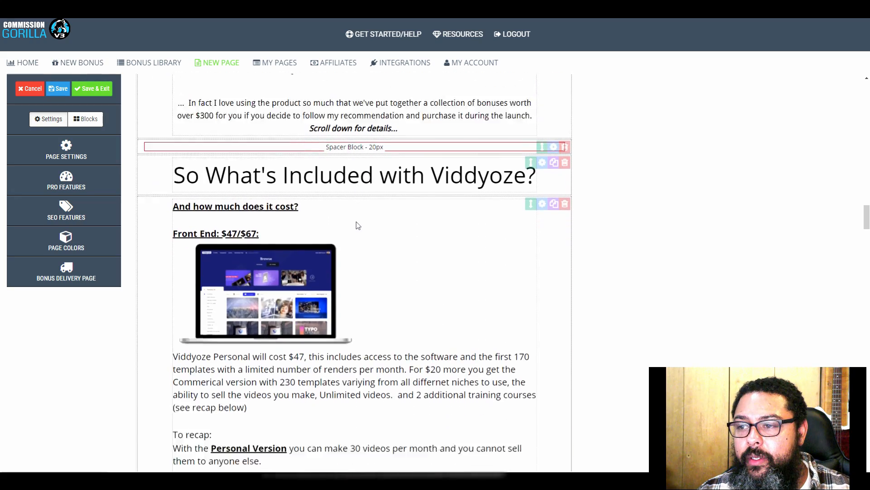
pyautogui.scroll(-15, 358, 225)
pyautogui.scroll(15, 358, 225)
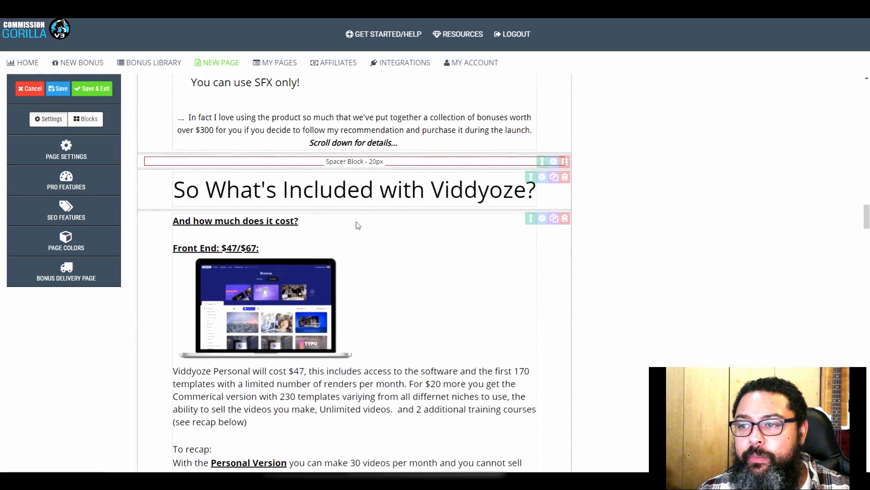
pyautogui.scroll(1, 359, 226)
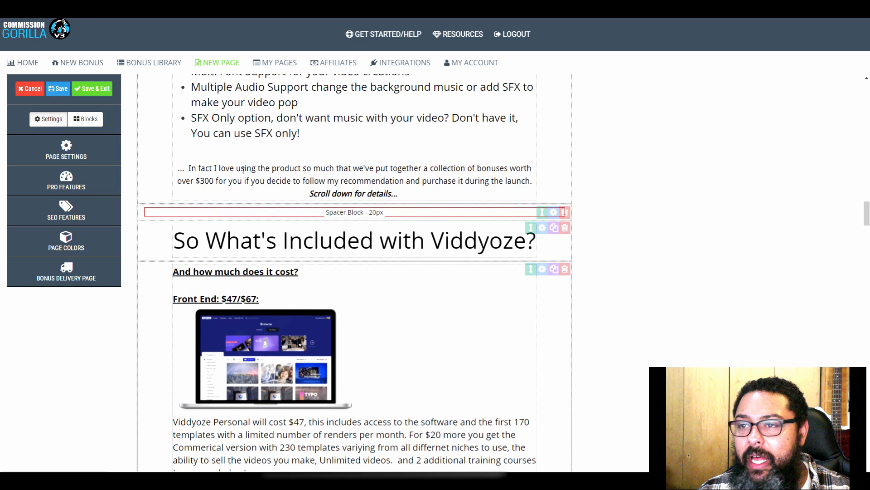
# - Inspect the page's Attention Bar options, including its link URL, and close them without changes
pyautogui.click(65, 192)
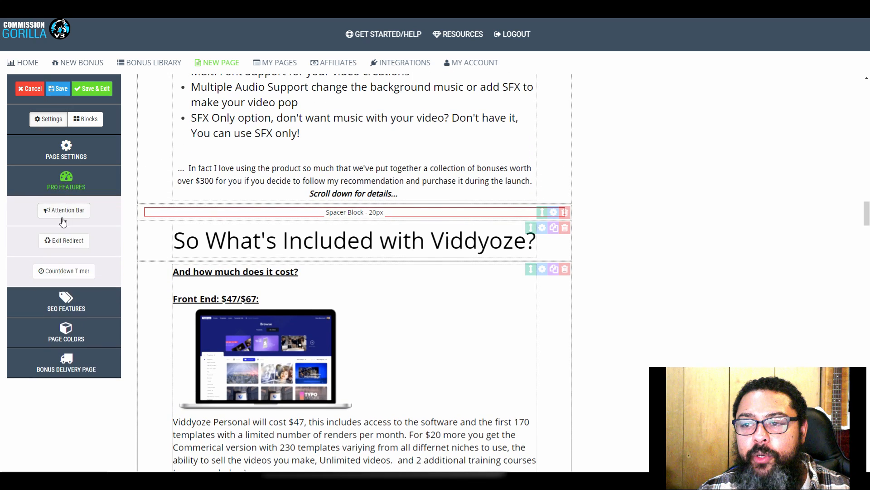
pyautogui.click(72, 213)
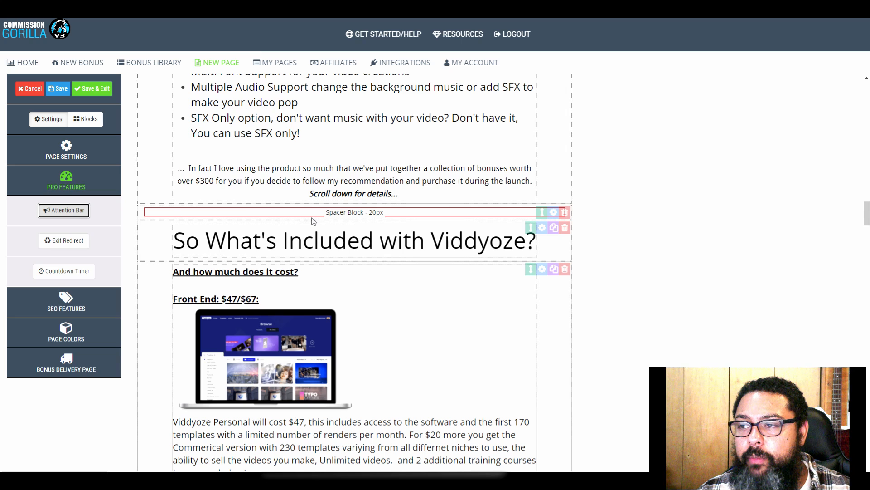
pyautogui.click(53, 209)
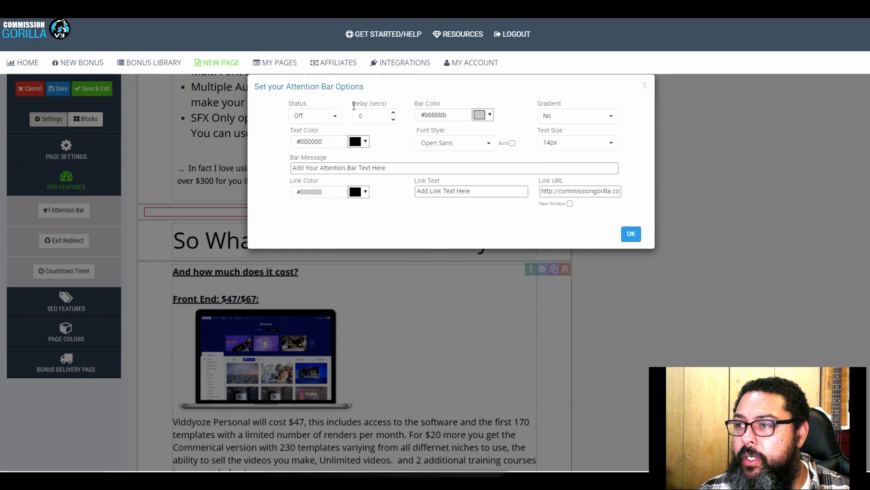
pyautogui.moveTo(544, 191); pyautogui.dragTo(661, 196)
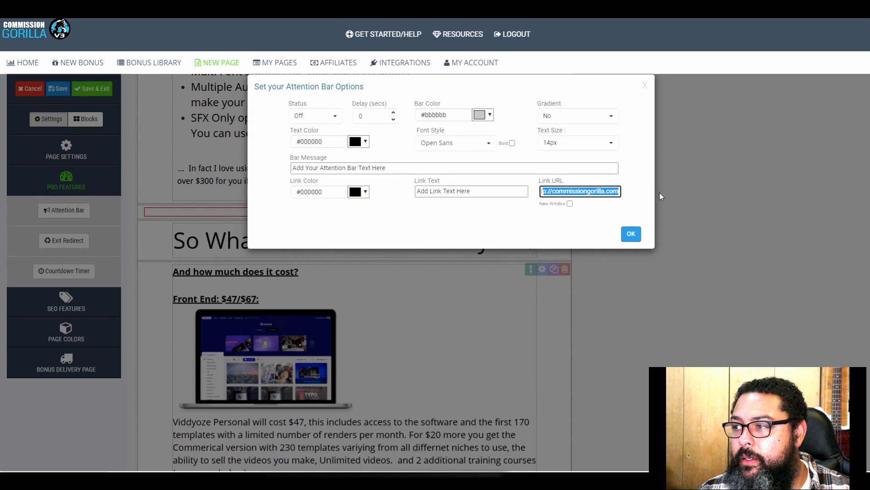
pyautogui.click(645, 86)
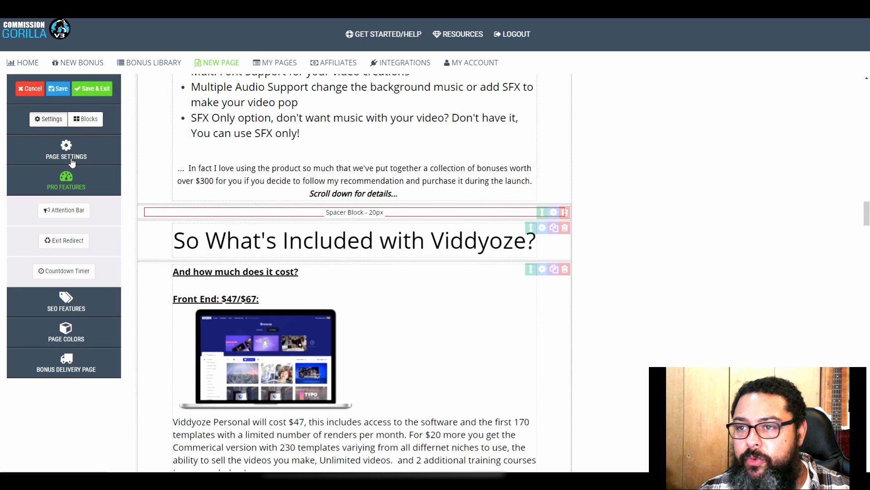
# - Copy the affiliate link from the page settings and set it as the Attention Bar's link URL
pyautogui.click(71, 157)
pyautogui.moveTo(19, 214); pyautogui.dragTo(114, 218)
pyautogui.hotkey('ctrl', 'c')
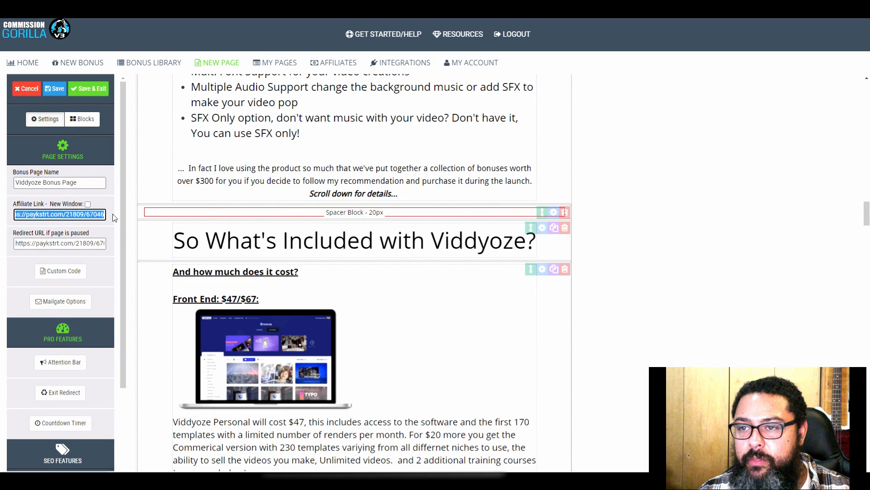
pyautogui.click(61, 362)
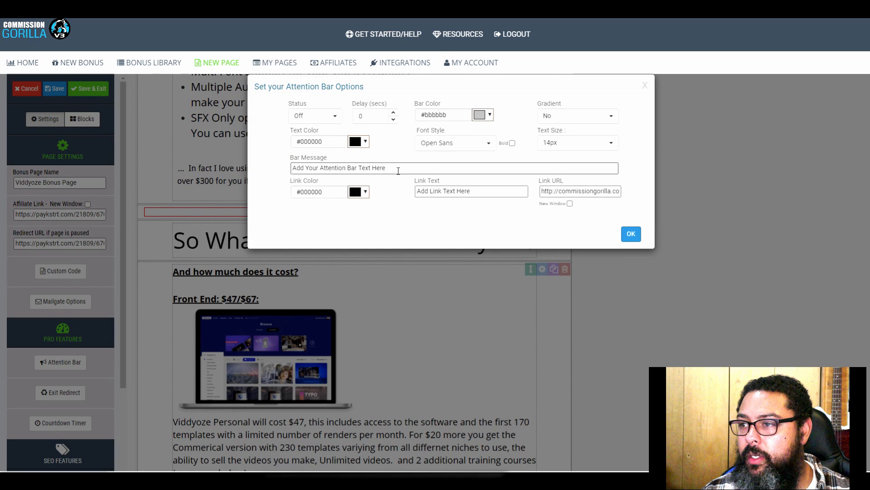
pyautogui.moveTo(523, 191); pyautogui.dragTo(418, 192)
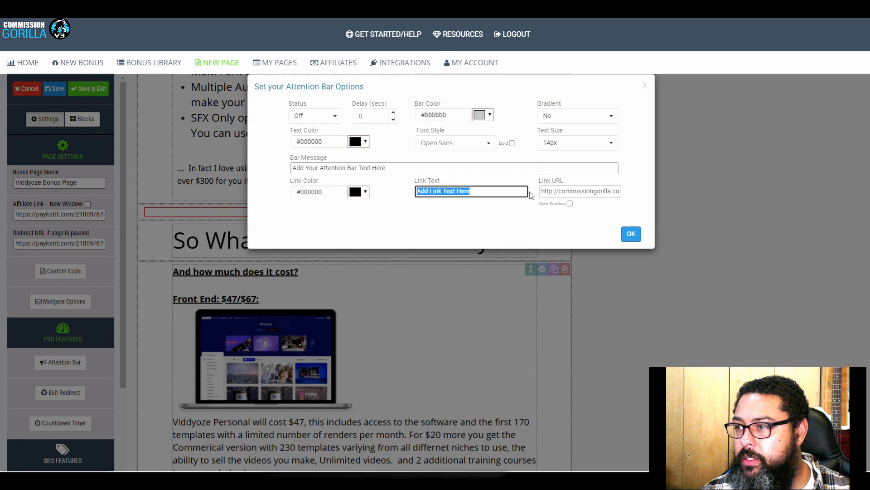
pyautogui.moveTo(542, 191); pyautogui.dragTo(661, 195)
pyautogui.hotkey('ctrl', 'v')
# - Set the Attention Bar's link text to "Get your copy before this offer is gone"
pyautogui.moveTo(490, 193); pyautogui.dragTo(336, 208)
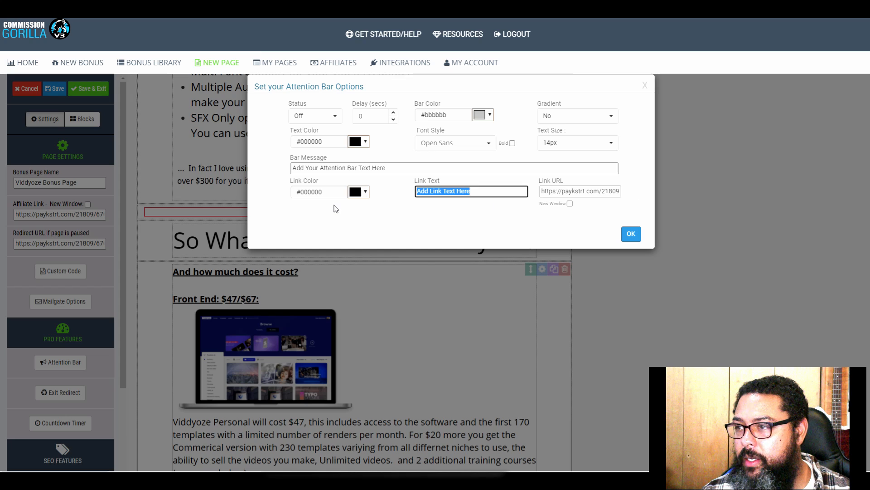
pyautogui.write('Get your cop')
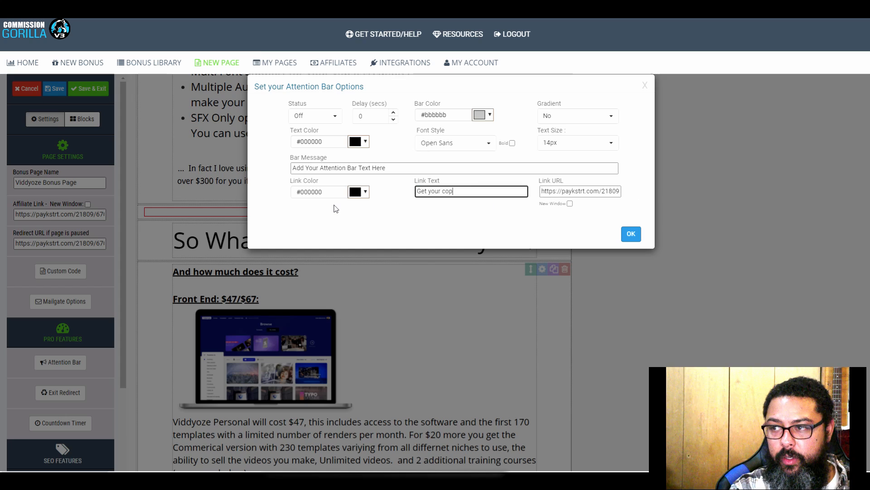
pyautogui.write('y before this offer ')
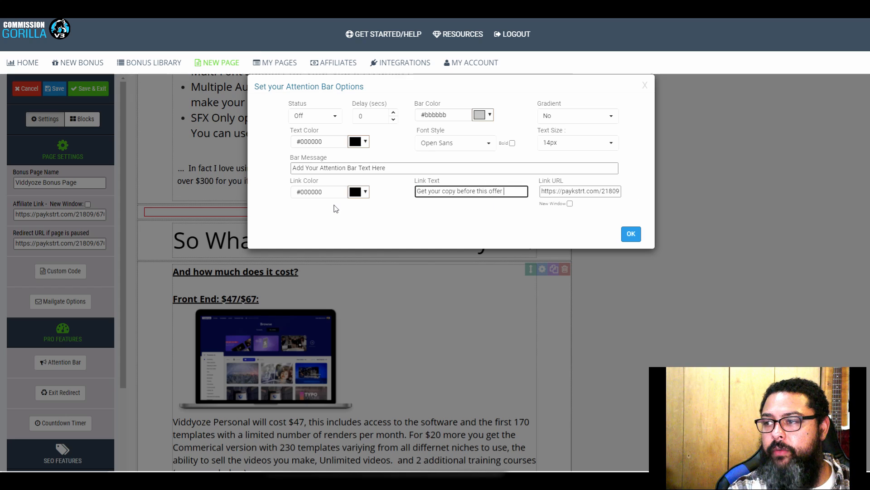
pyautogui.write('is gone')
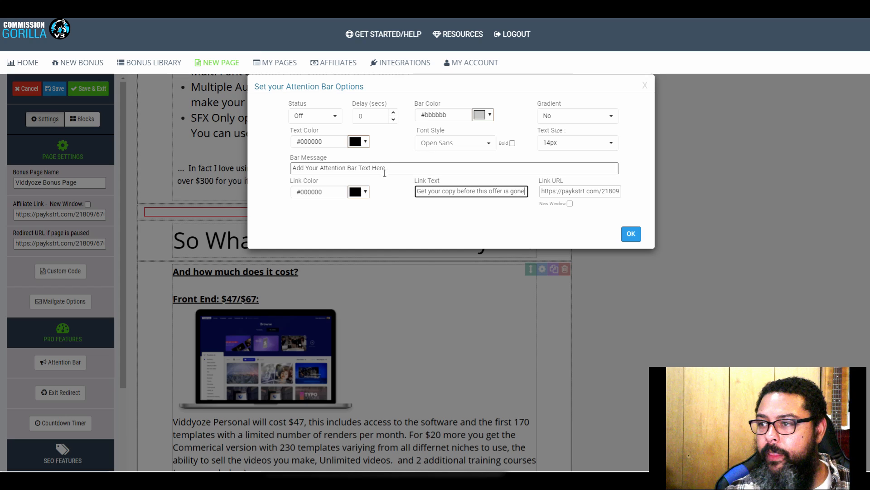
# - Set the Attention Bar's message to "Viddyoze is at it's lowest price ever!" and accept the options
pyautogui.moveTo(384, 170); pyautogui.dragTo(244, 166)
pyautogui.write('Viddyoz')
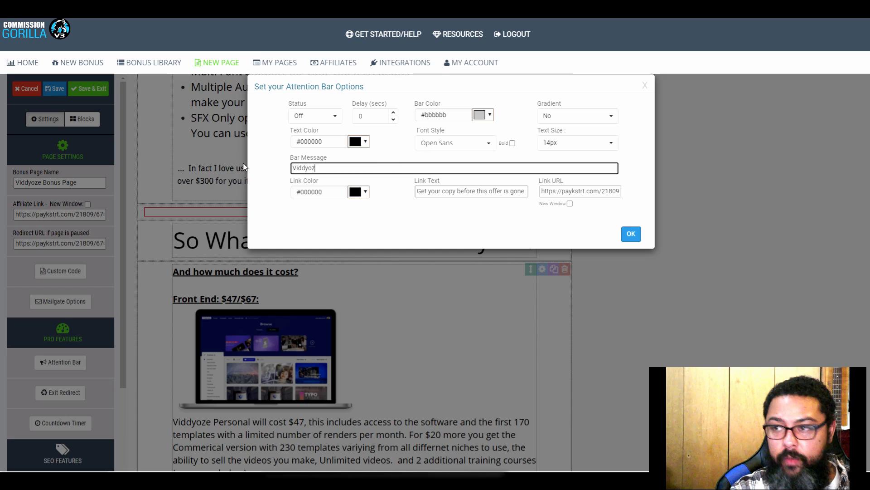
pyautogui.write("e is at it's low")
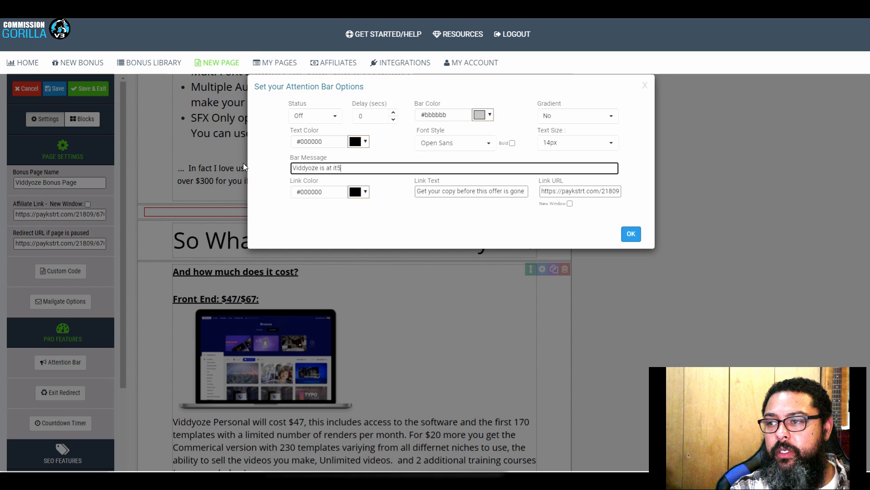
pyautogui.write('e')
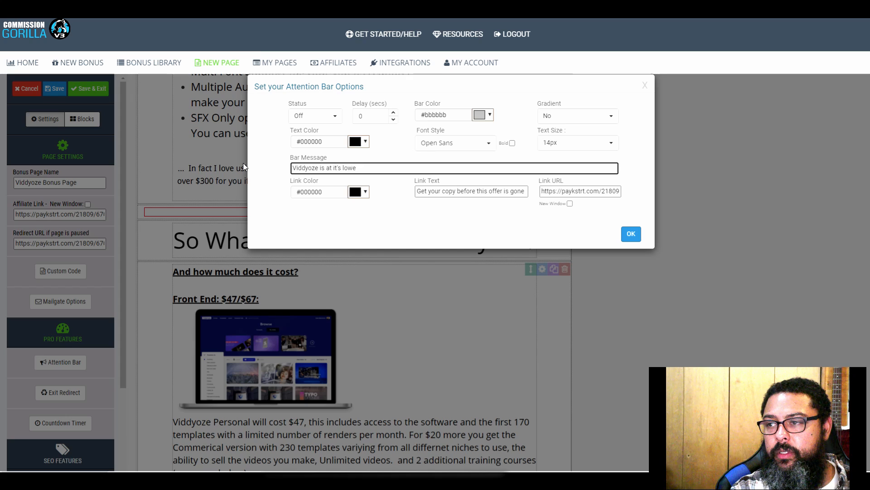
pyautogui.write('st price ever!')
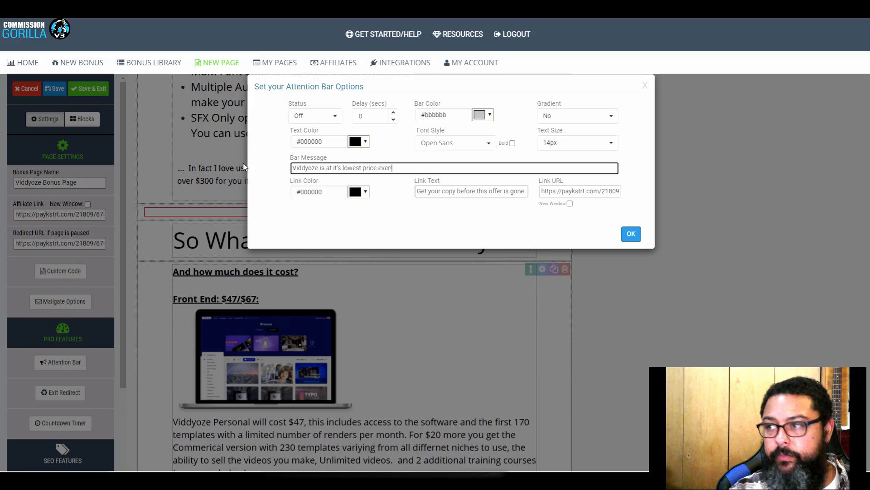
pyautogui.click(630, 233)
# - Look through the Viddyoze page's bonus, call-to-action and footer blocks, and return to its opening headline
pyautogui.scroll(-1, 529, 302)
pyautogui.scroll(-20, 529, 301)
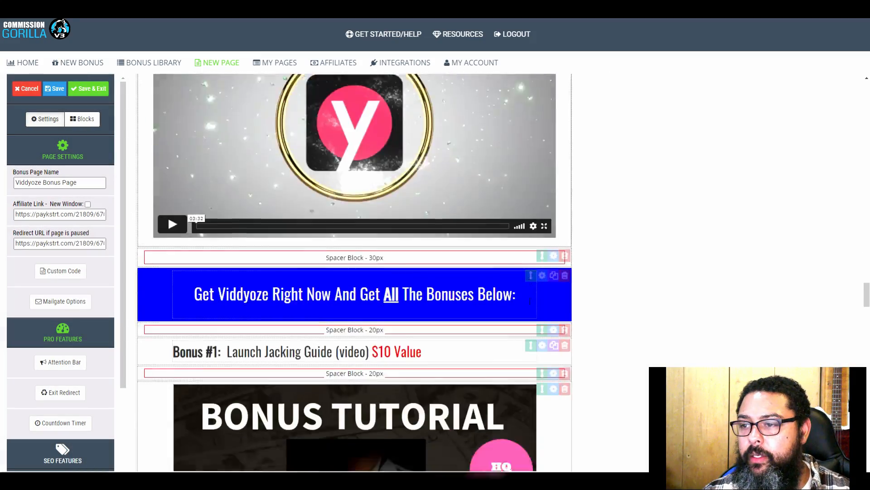
pyautogui.scroll(-10, 529, 302)
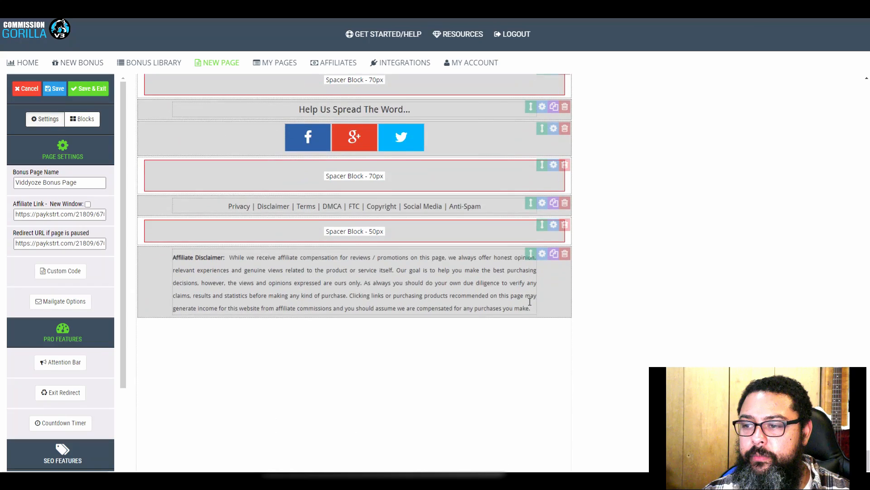
pyautogui.scroll(6, 529, 301)
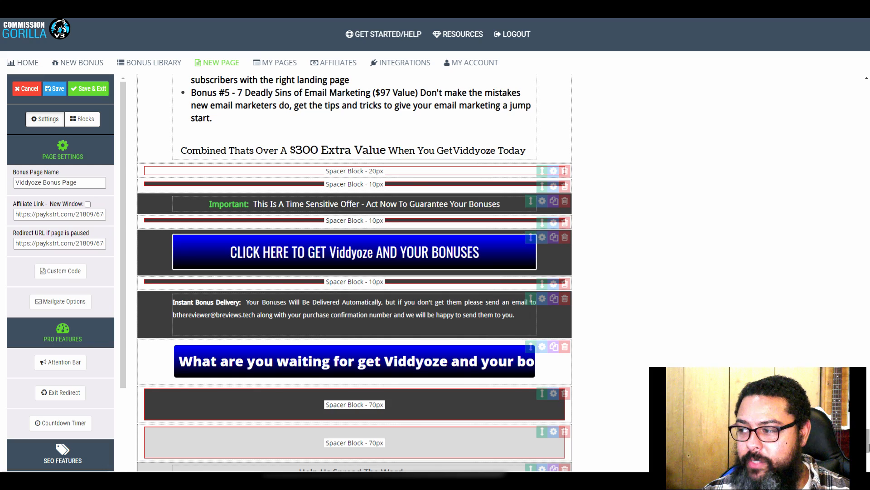
pyautogui.scroll(20, 354, 274)
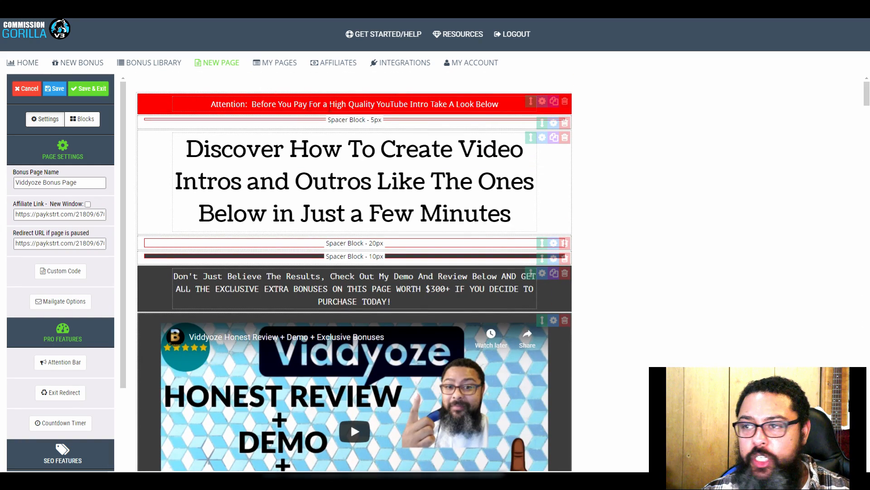
# - Examine the red attention line's text block settings without changing them, and look through the page's blocks down to the end
pyautogui.click(542, 101)
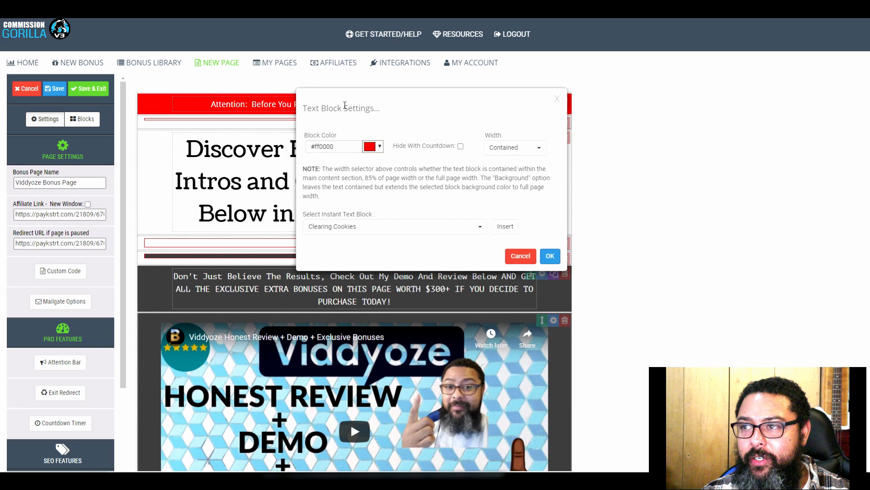
pyautogui.click(558, 100)
pyautogui.scroll(-9, 666, 228)
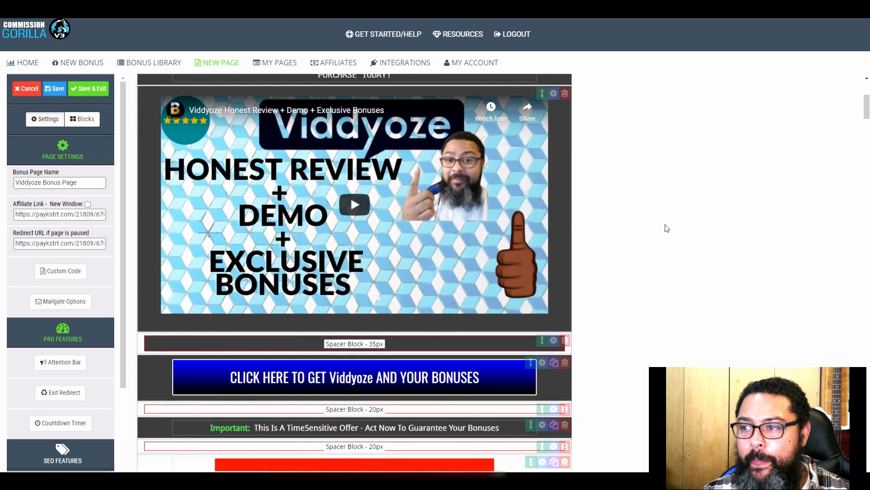
pyautogui.scroll(-5, 330, 214)
pyautogui.scroll(-15, 330, 214)
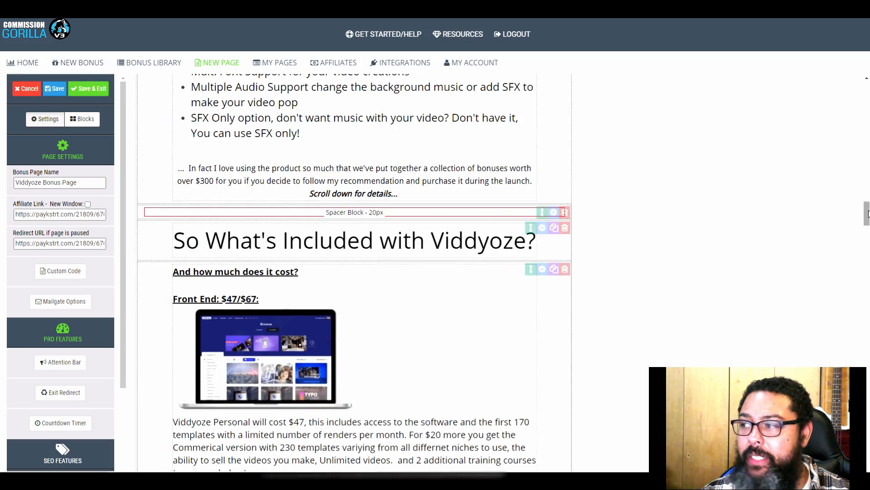
pyautogui.moveTo(866, 214); pyautogui.dragTo(867, 462)
# - Save the Viddyoze Bonus Page, inspect the closing call-to-action button on the published page, and return to the editor
pyautogui.click(54, 90)
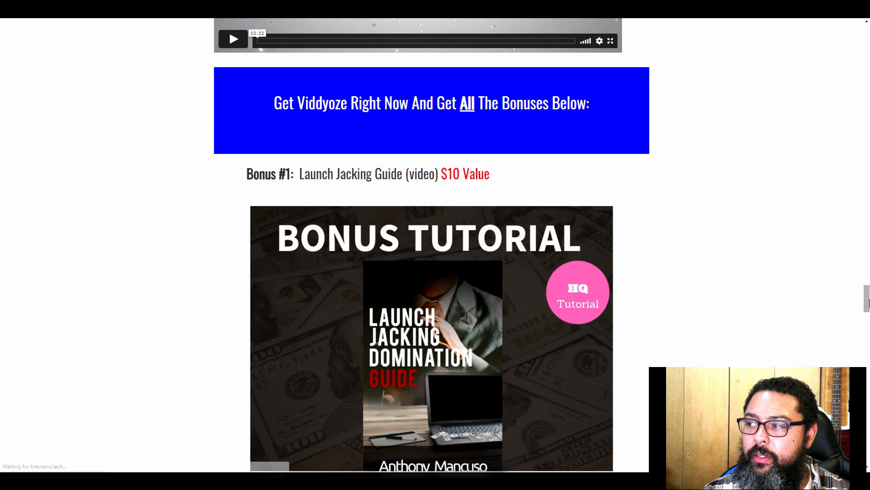
pyautogui.moveTo(867, 302); pyautogui.dragTo(868, 446)
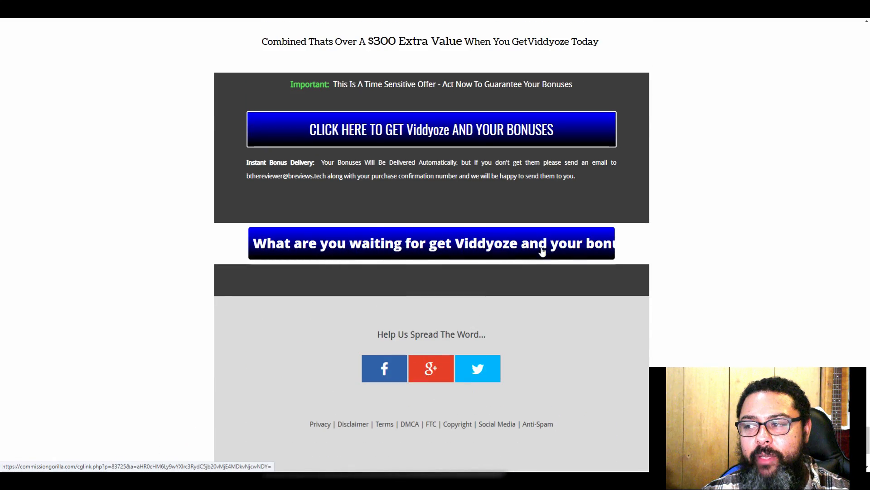
pyautogui.click(294, 7)
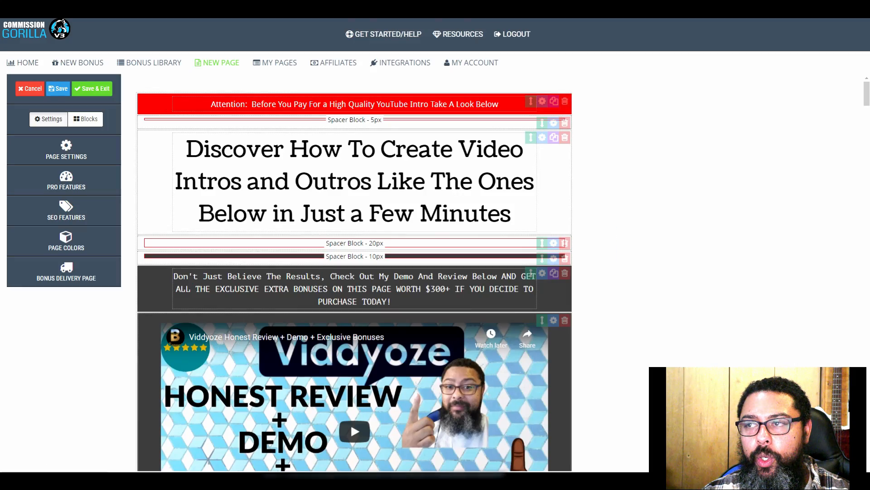
# - Set the closing call-to-action button's main text to "What are you waiting for get Viddyoze TODAY!" and accept the settings
pyautogui.scroll(-8, 740, 177)
pyautogui.moveTo(867, 114); pyautogui.dragTo(866, 446)
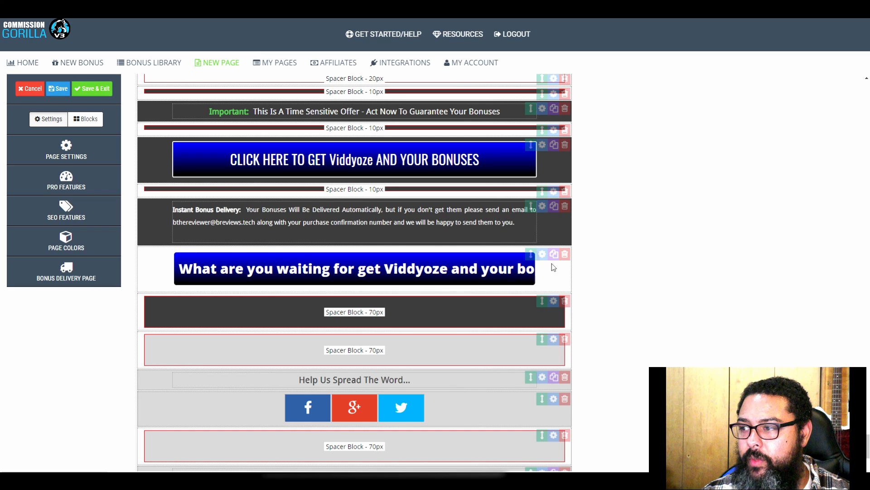
pyautogui.click(543, 255)
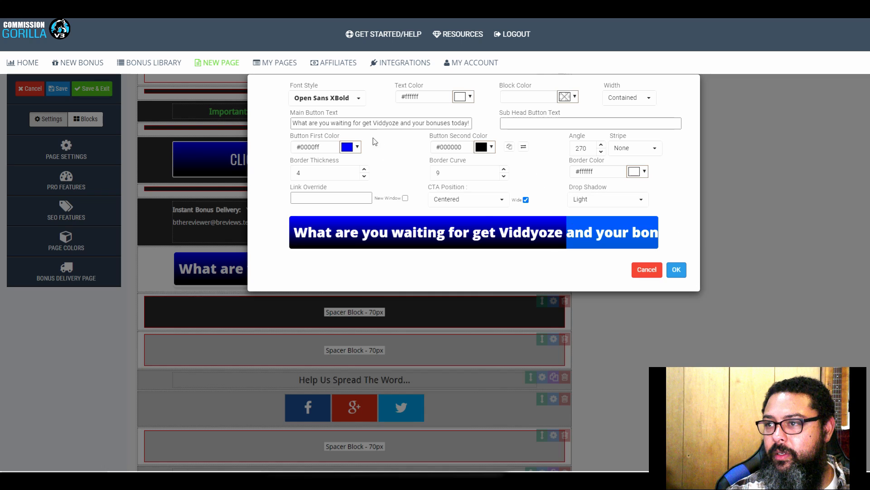
pyautogui.moveTo(409, 123); pyautogui.dragTo(496, 128)
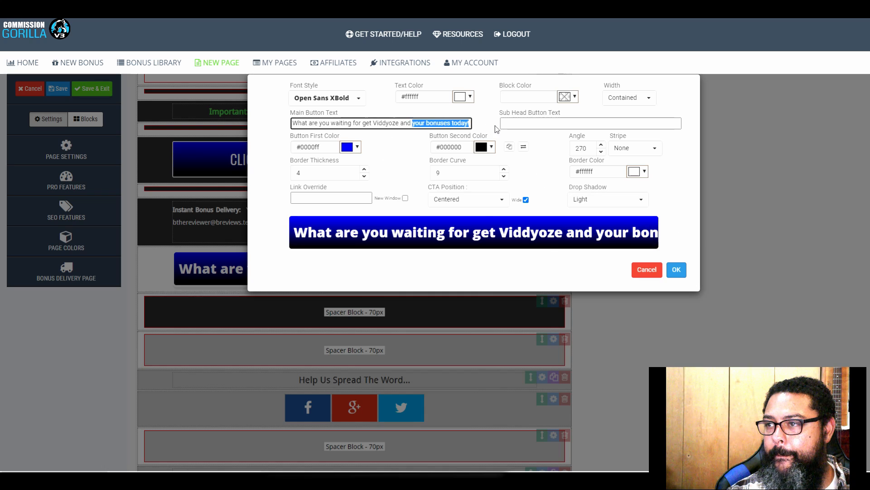
pyautogui.press('BackSpace')
pyautogui.press('BackSpace')
pyautogui.press('BackSpace')
pyautogui.write('T')
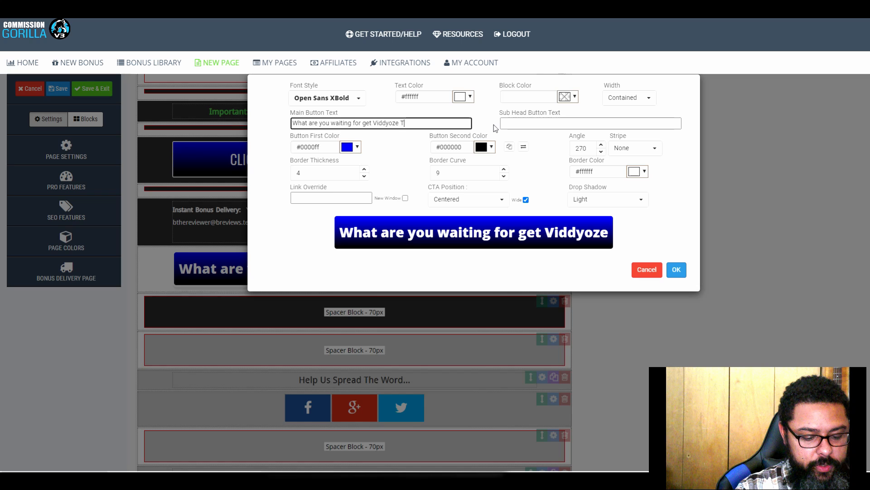
pyautogui.write('ODAY!')
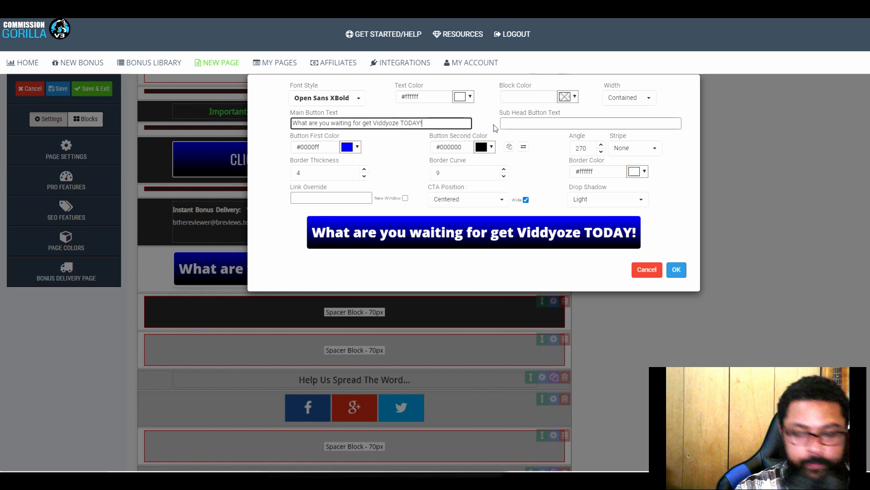
pyautogui.click(675, 270)
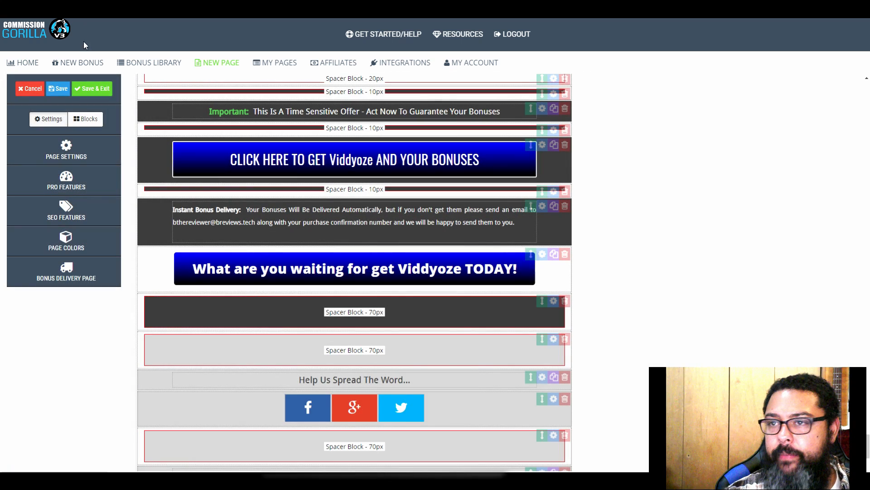
# - Save the page again and check the reworded call-to-action button and the footer on the published page
pyautogui.click(57, 90)
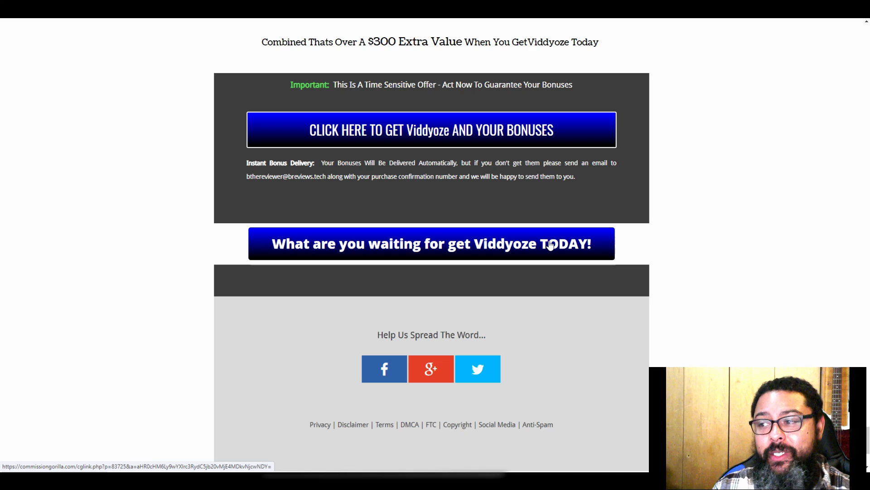
pyautogui.scroll(-3, 635, 257)
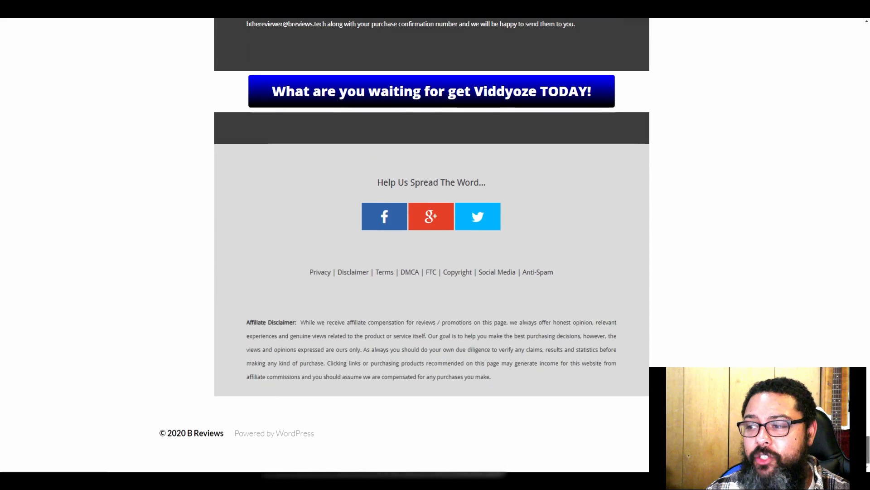